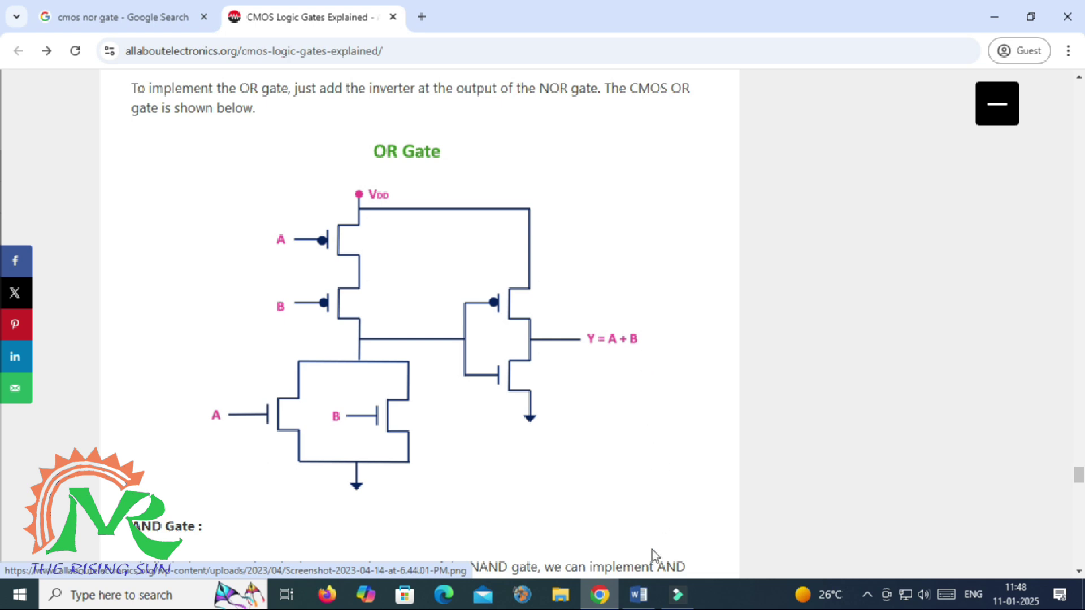
Step: Minimize Chrome after viewing the CMOS OR gate diagram (Y = A + B)
mouse_move(652, 599)
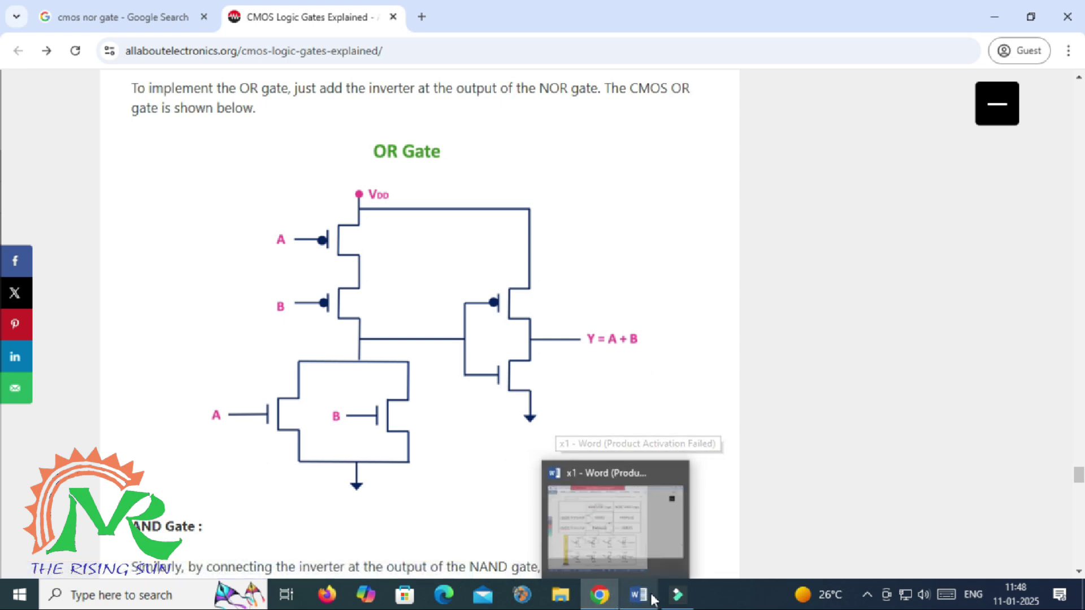
left_click(994, 20)
Step: Launch DSCH 3.9 and place two stacked pMOS and two side-by-side nMOS transistors
double_click(208, 187)
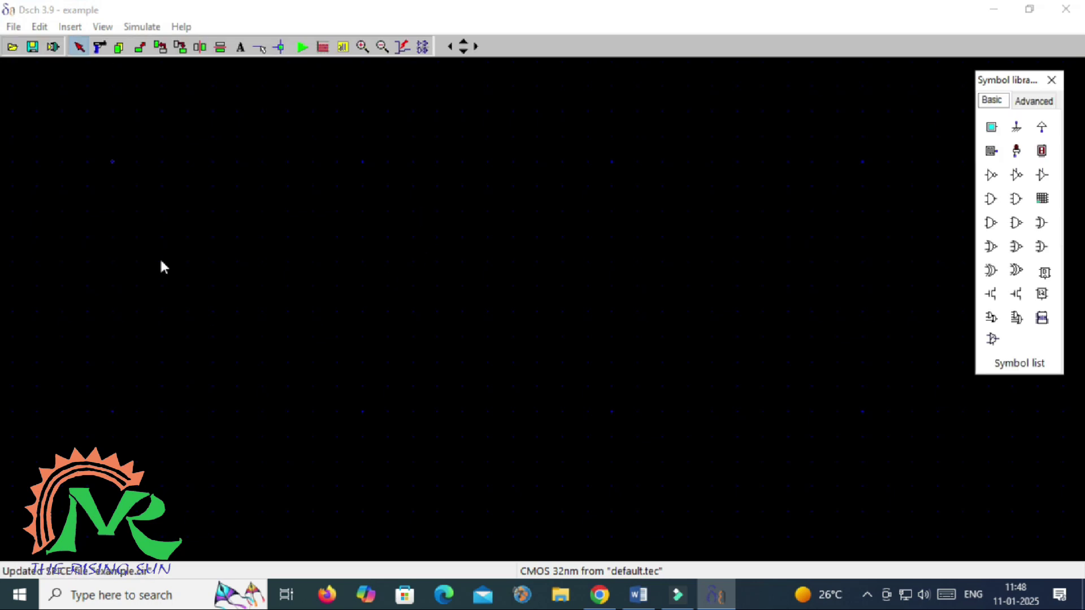
left_click(1017, 294)
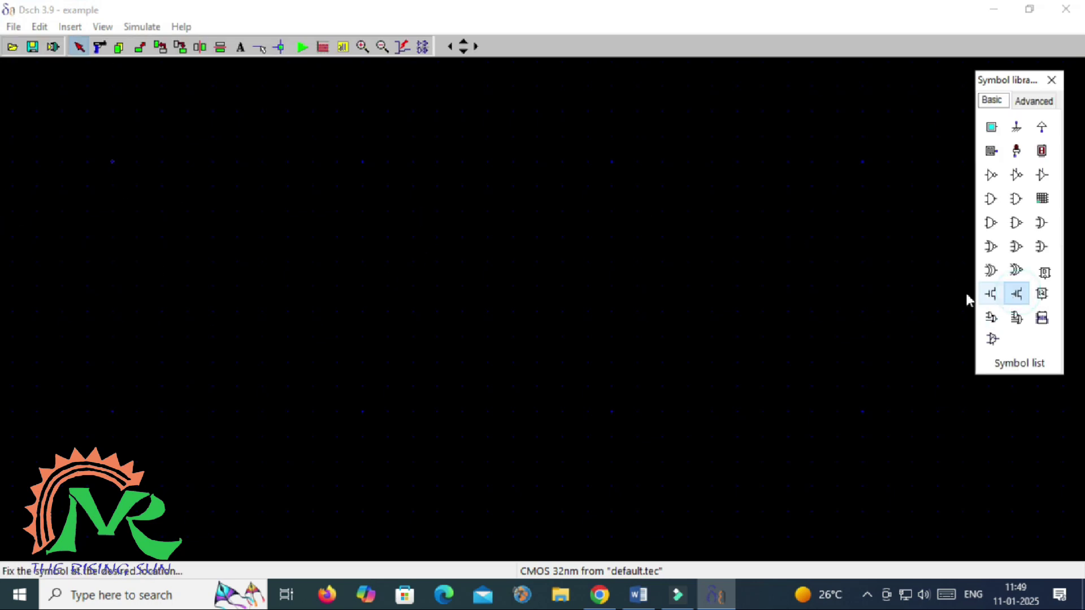
left_click(535, 227)
left_click(1017, 293)
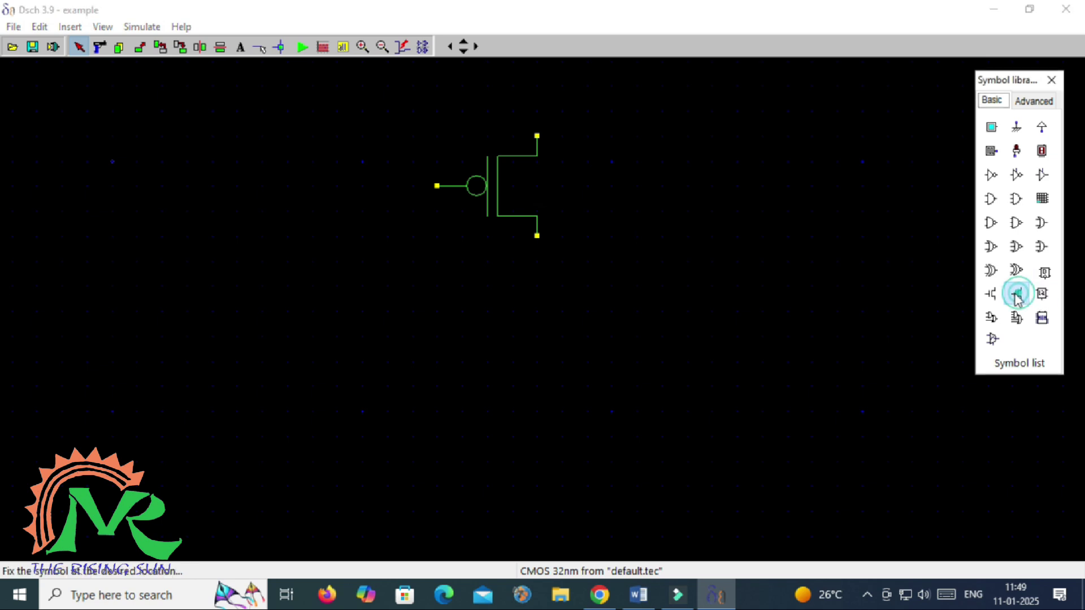
left_click(540, 390)
left_click(992, 294)
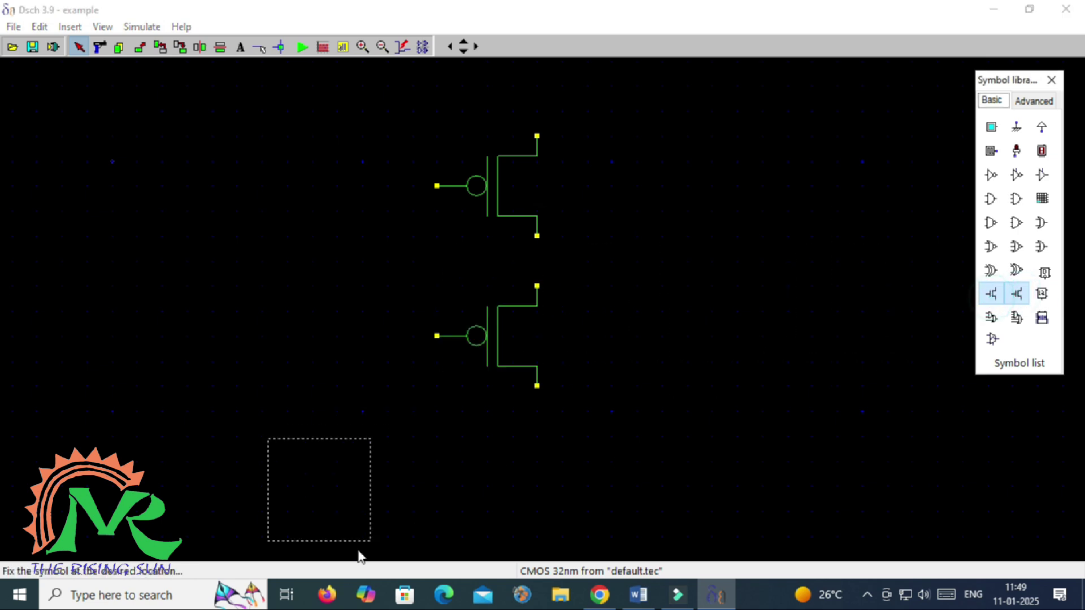
left_click(500, 531)
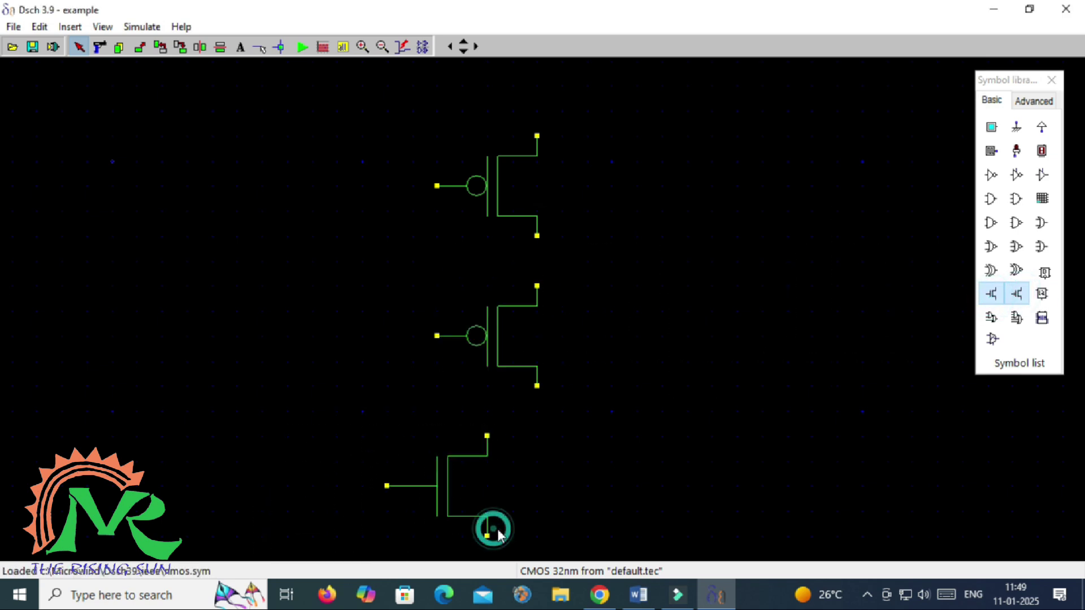
left_click(993, 296)
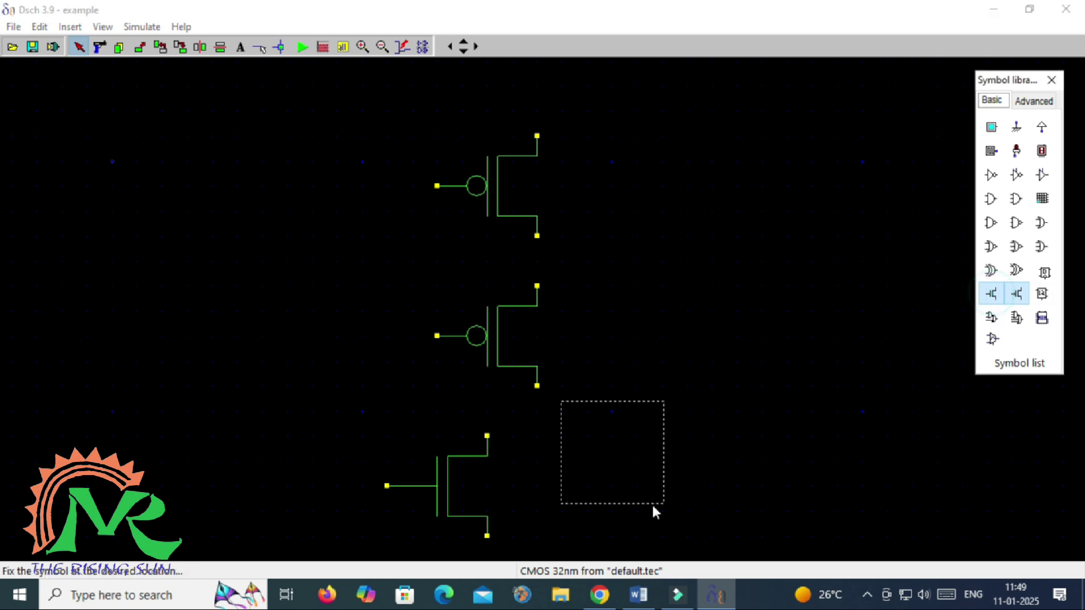
left_click(653, 538)
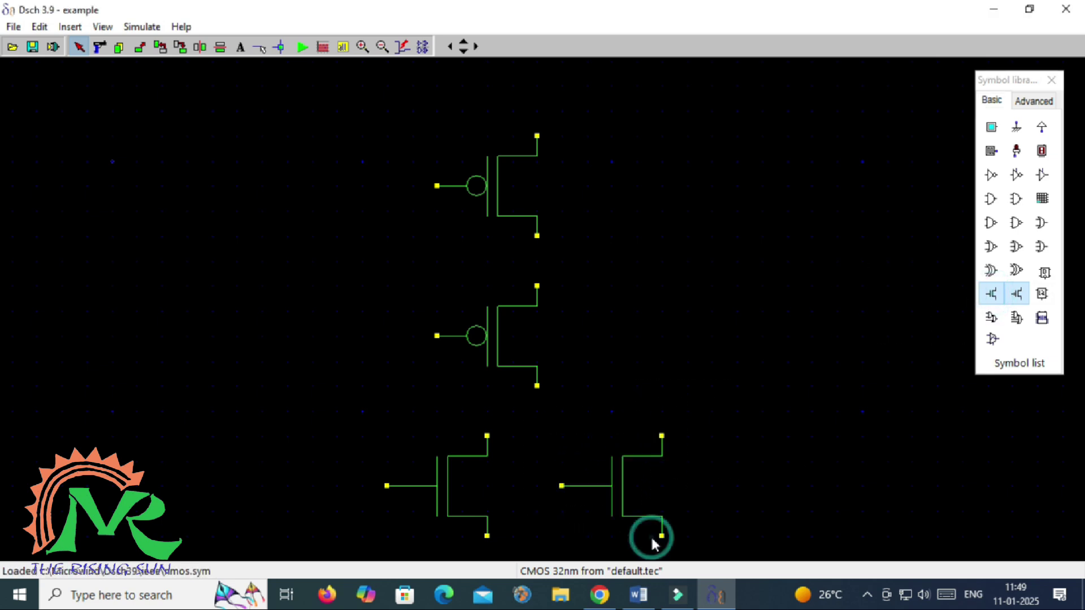
Step: Add a ground symbol below the nMOS pair and a VDD supply above the upper pMOS
left_click(449, 502)
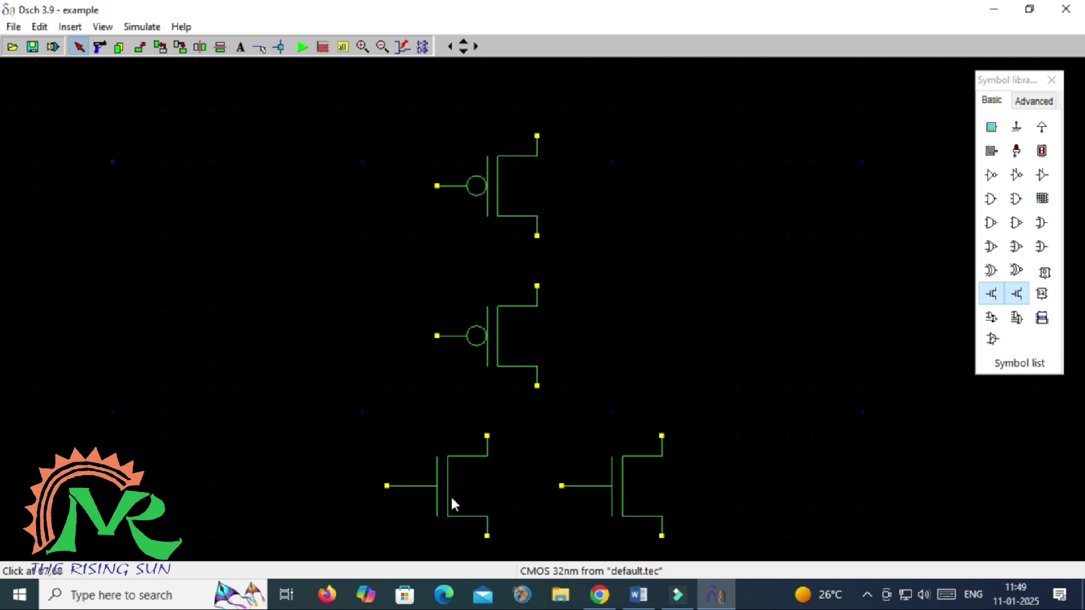
scroll(449, 494, "down", 1)
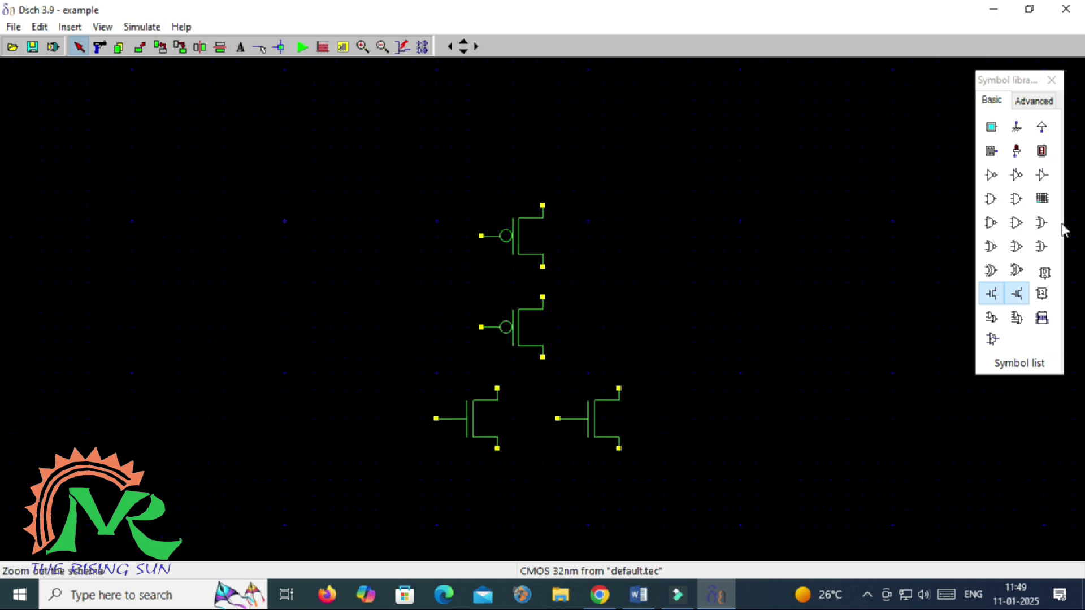
left_click(1018, 130)
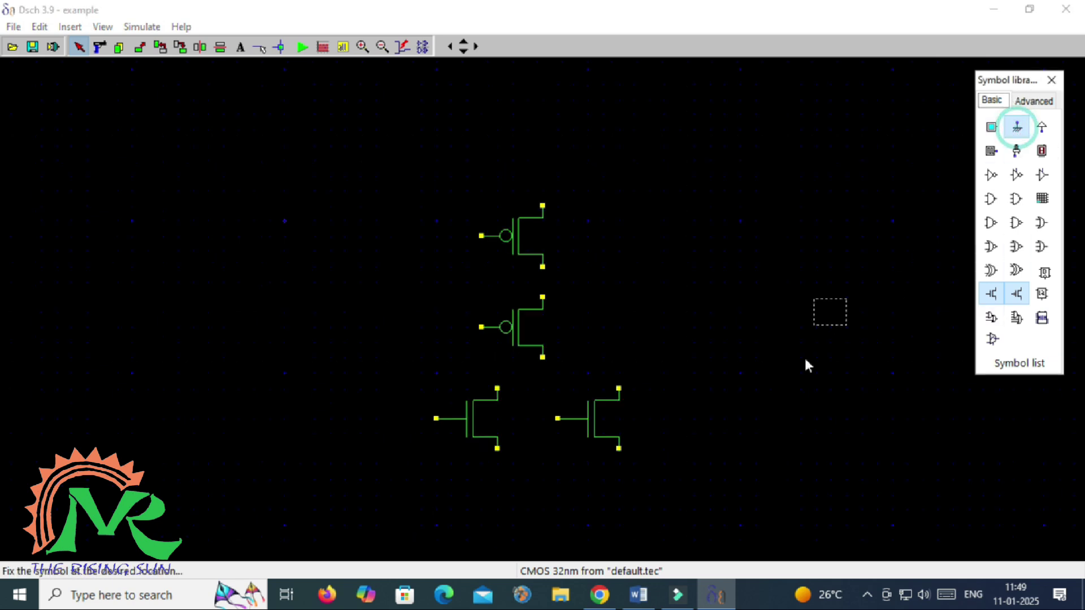
left_click(561, 509)
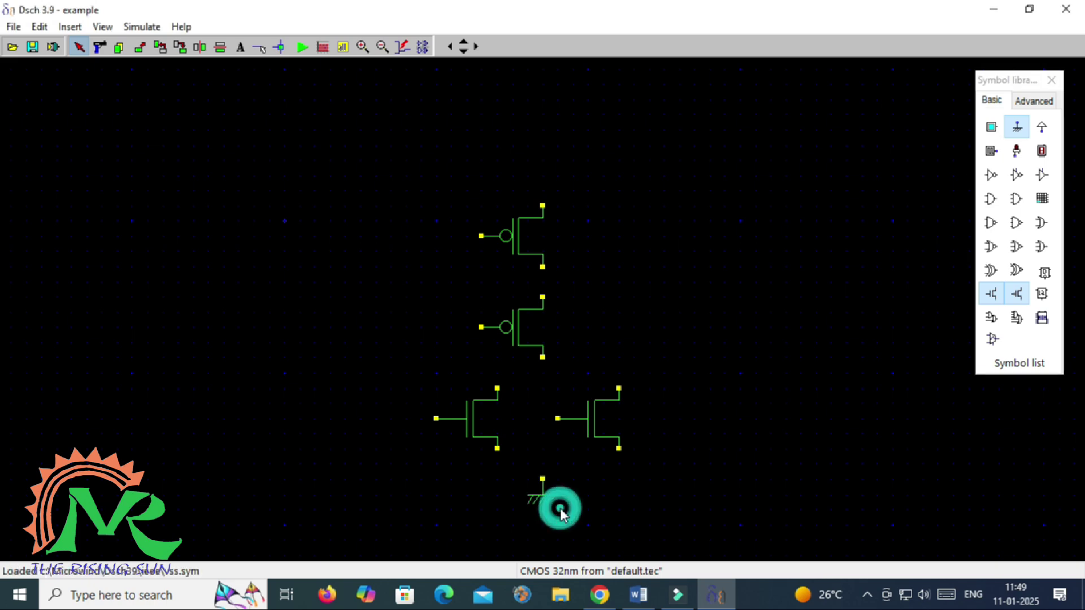
left_click(1045, 132)
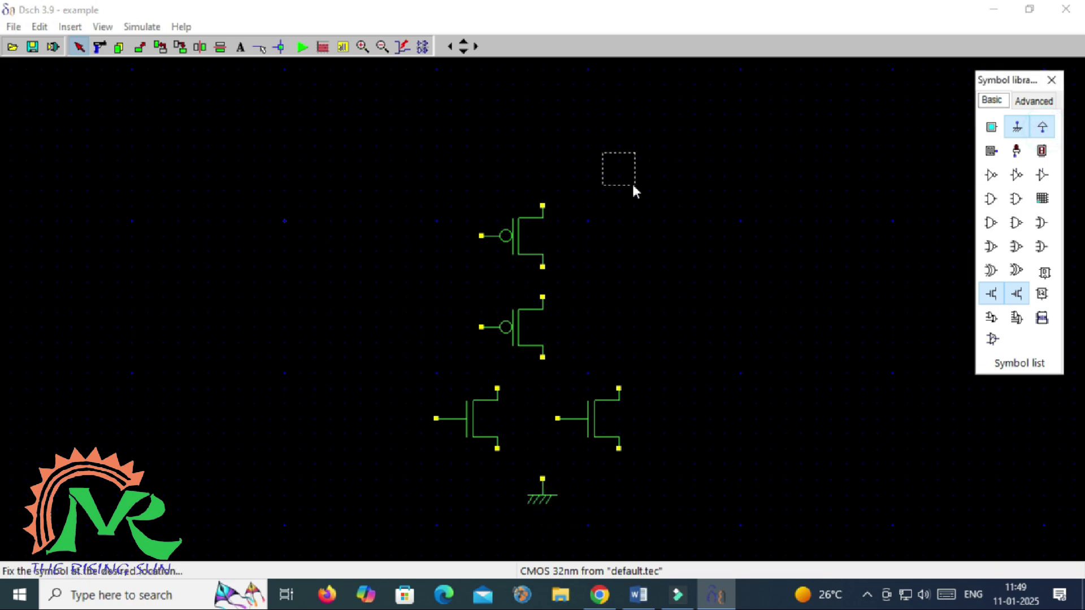
left_click(562, 185)
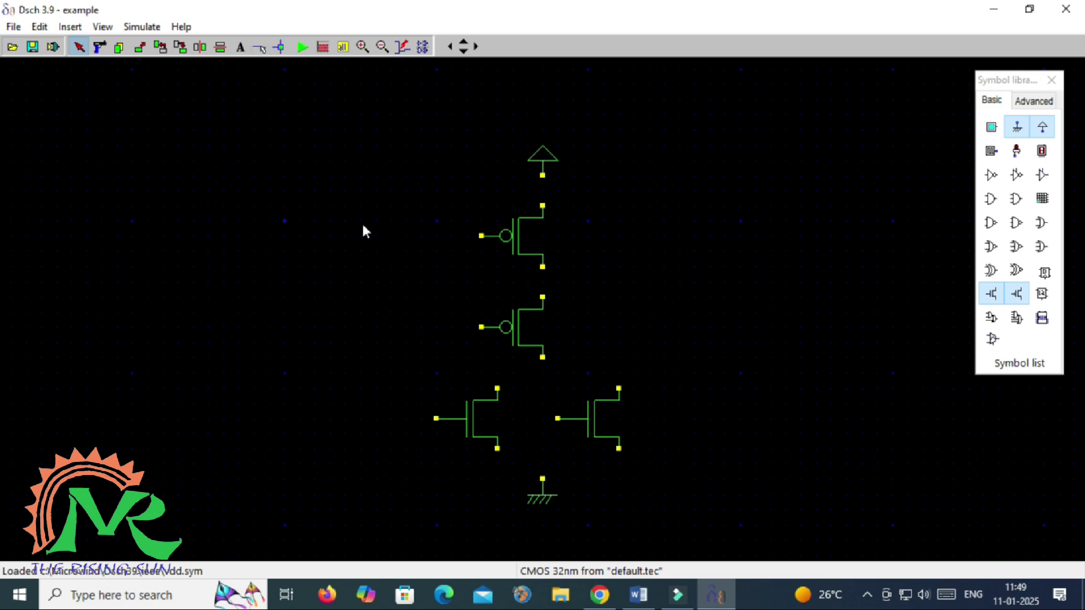
Step: Show pin names, title and sizes (W=0.108u, L=0.03u) on both pMOS transistors
left_click(657, 260)
double_click(531, 240)
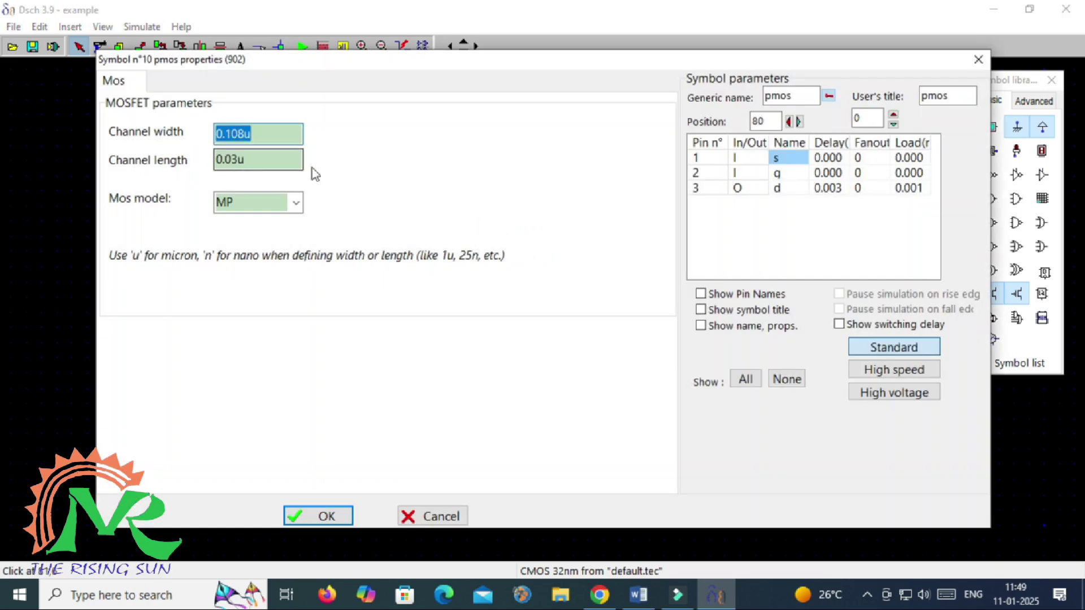
left_click(701, 294)
left_click(701, 310)
left_click(701, 326)
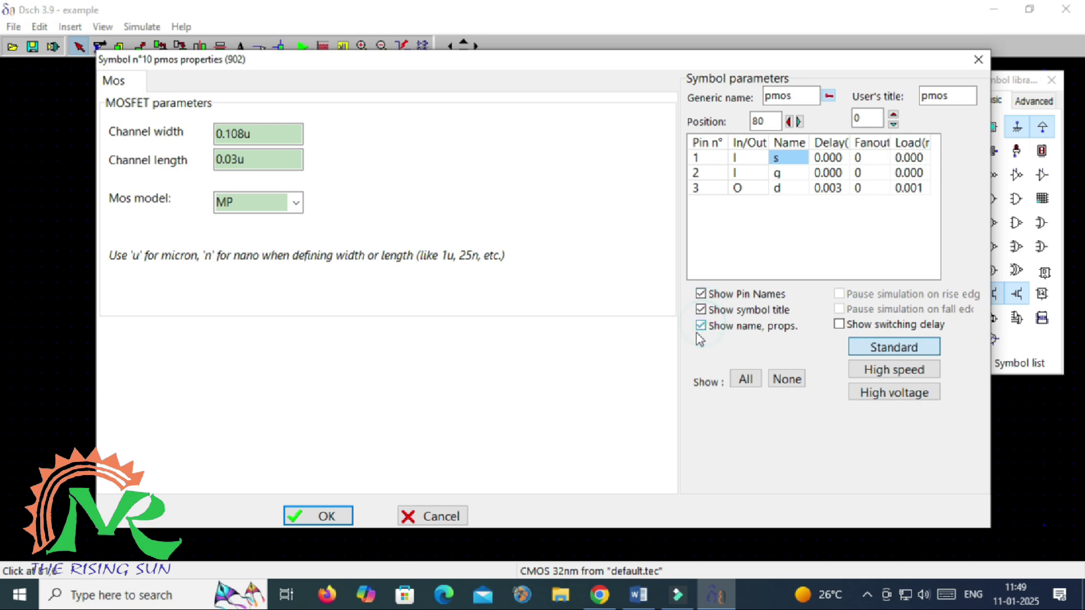
left_click(345, 516)
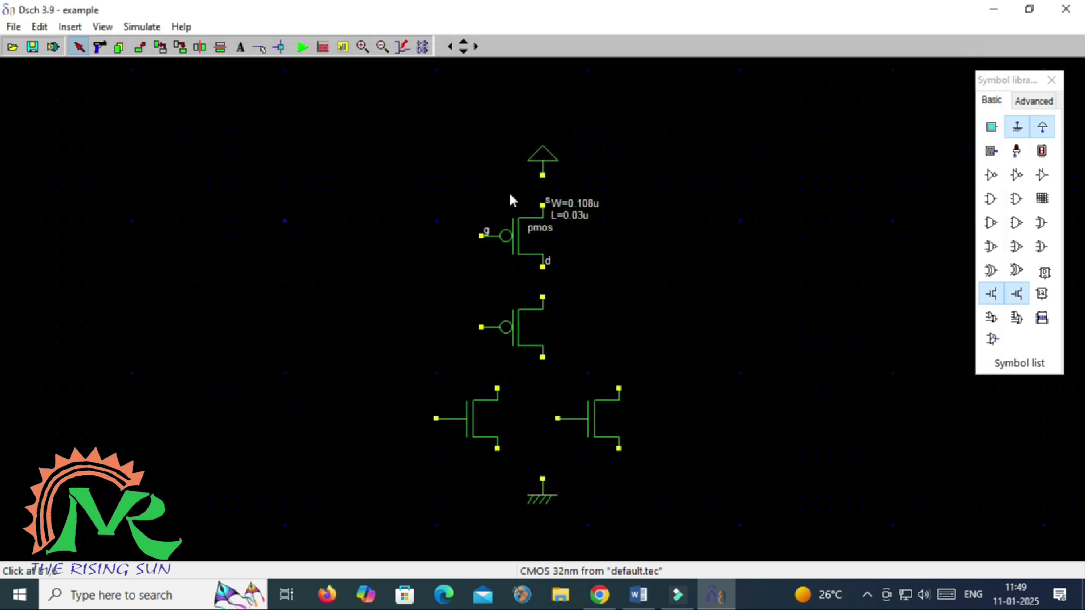
double_click(513, 340)
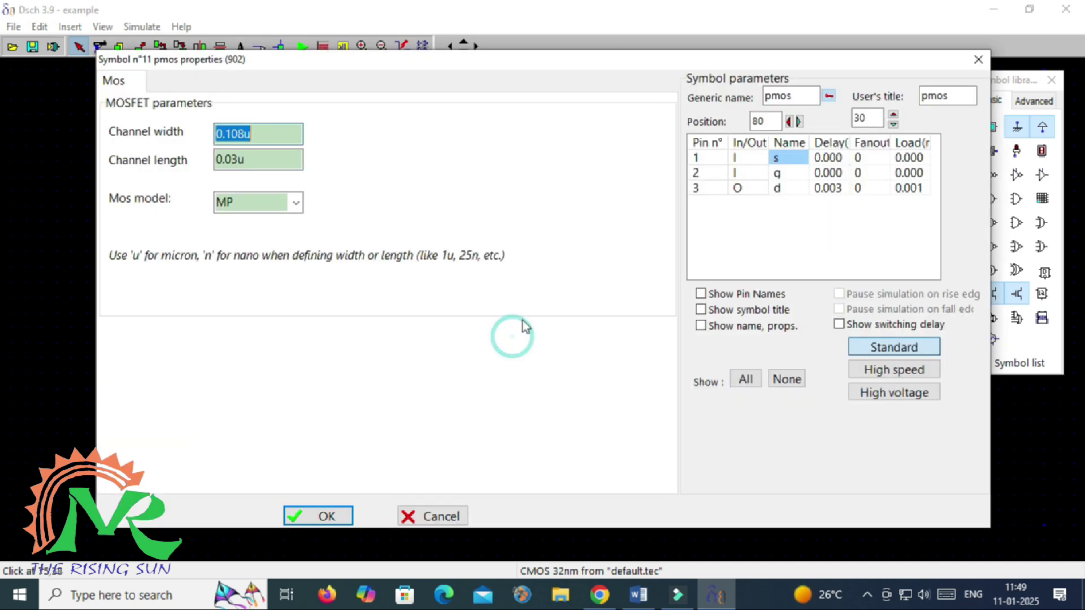
left_click(701, 294)
left_click(700, 310)
left_click(701, 326)
left_click(321, 516)
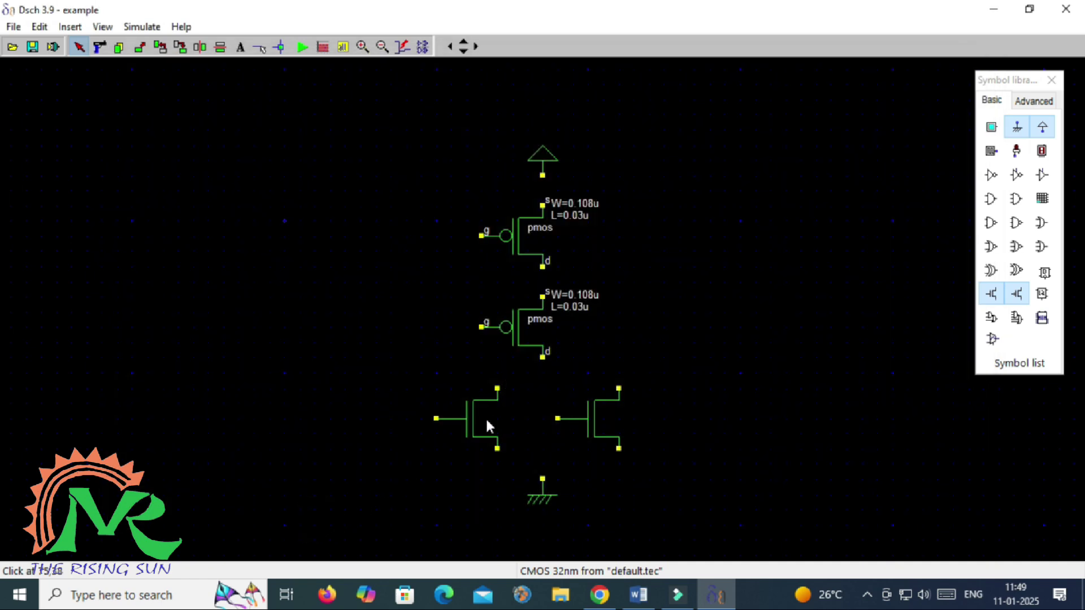
Step: Show pin names, title and sizes (W=0.08u, L=0.03u) on both nMOS transistors
double_click(481, 420)
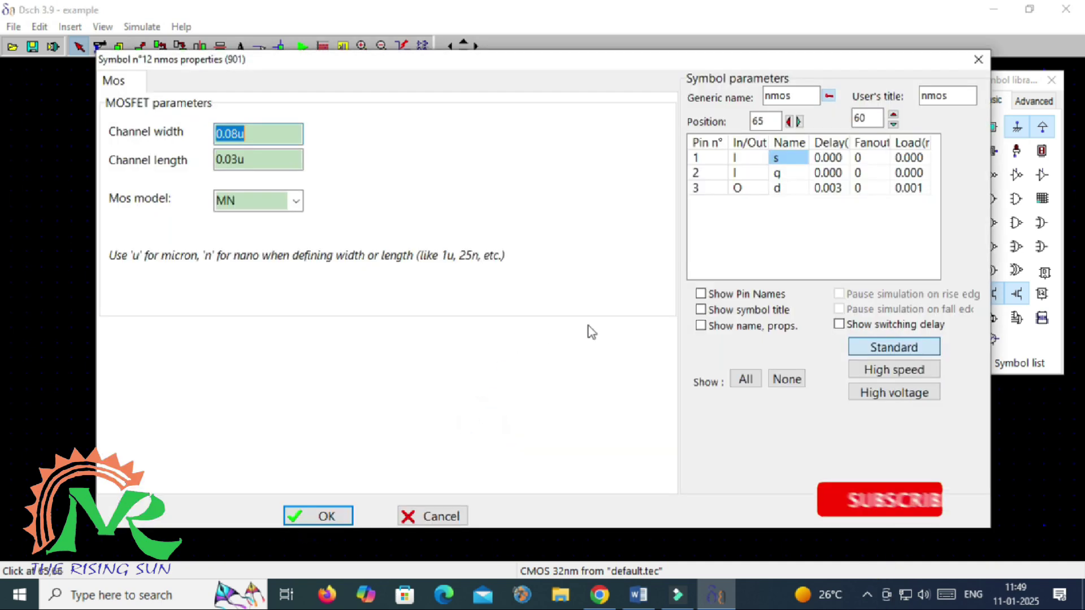
left_click(702, 294)
left_click(701, 310)
left_click(701, 326)
left_click(319, 516)
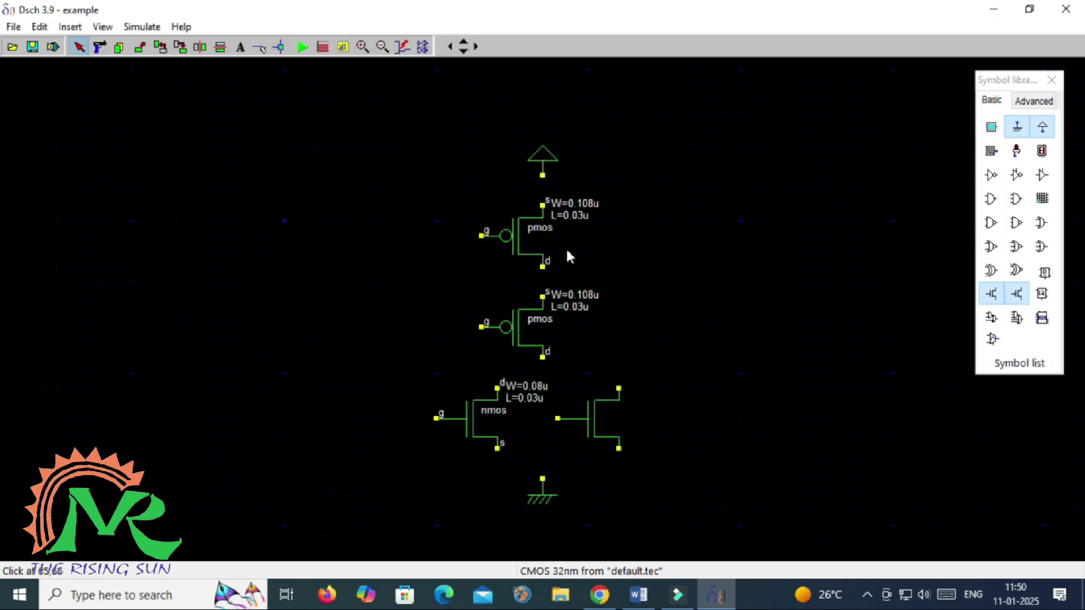
double_click(594, 425)
left_click(701, 294)
left_click(700, 309)
left_click(700, 325)
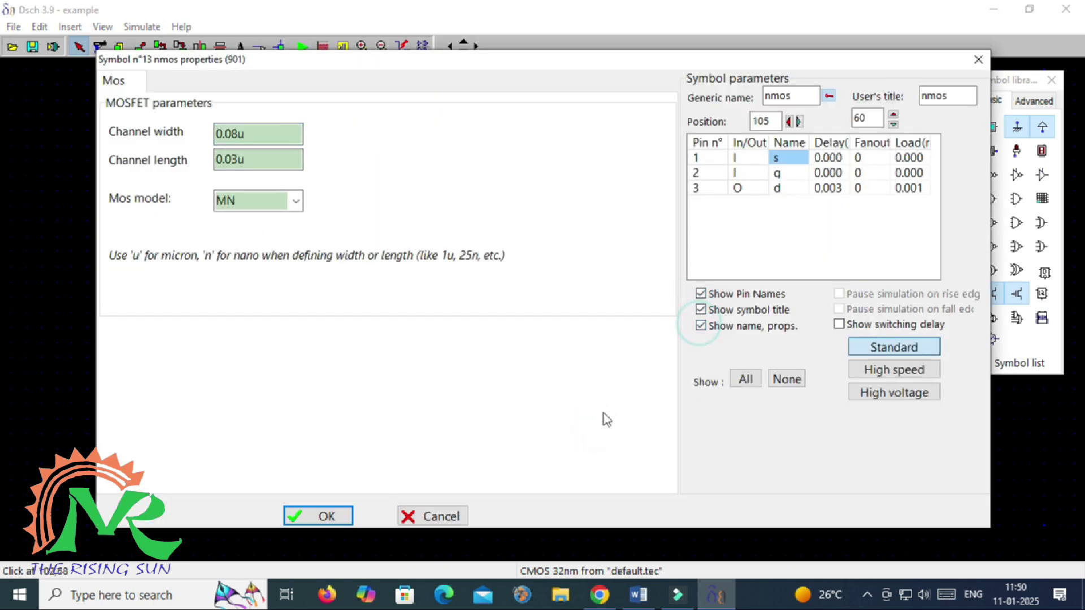
left_click(305, 515)
left_click(703, 446)
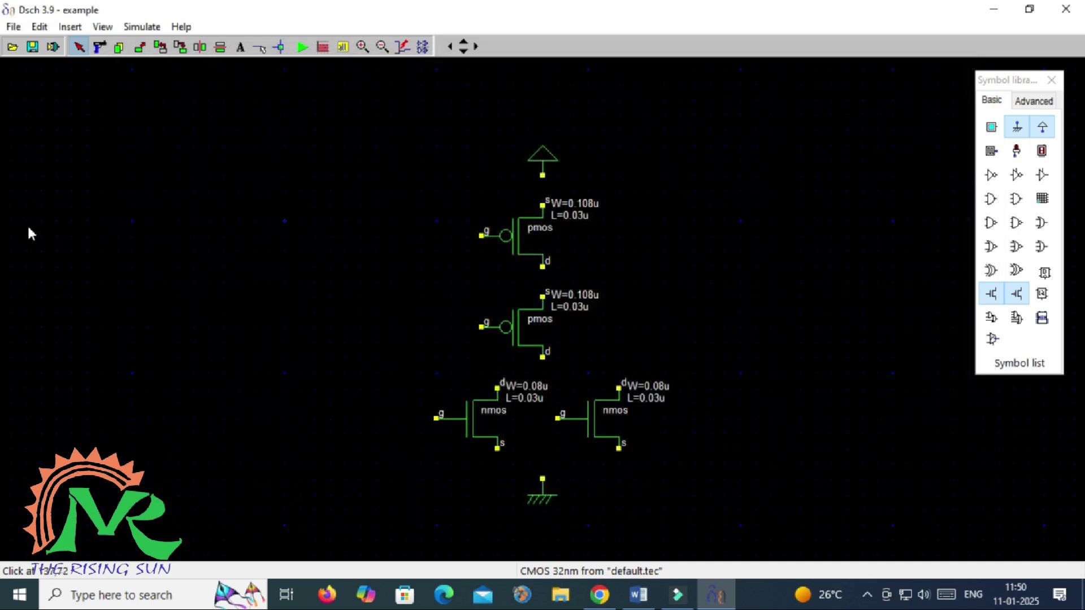
Step: Wire VDD through the series pMOS pair to the joined nMOS drains, and nMOS sources to ground
left_click(260, 47)
left_click_drag(543, 176, 543, 205)
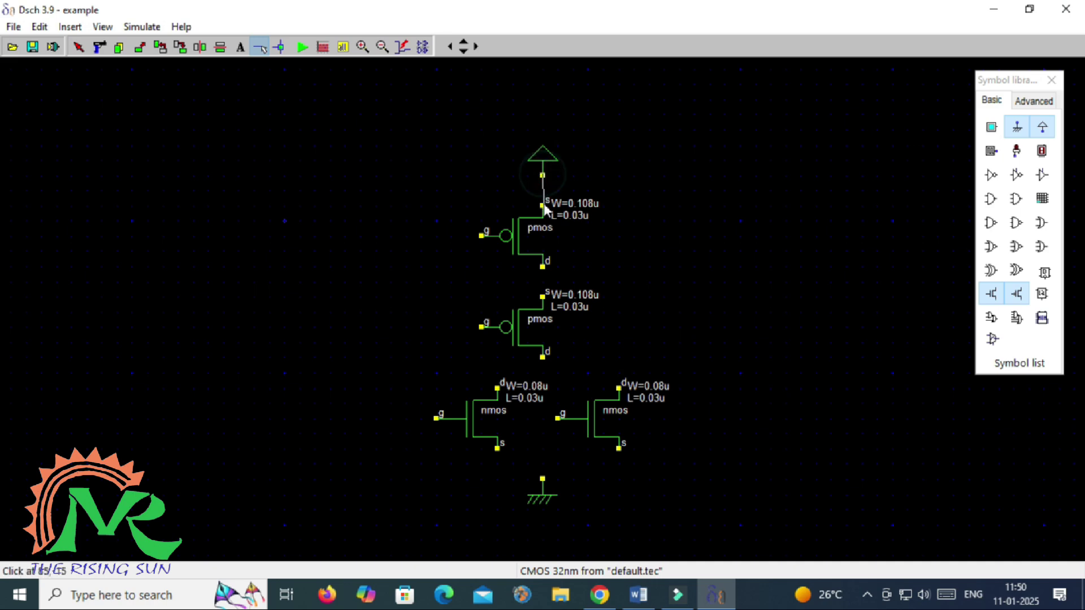
left_click_drag(542, 265, 543, 296)
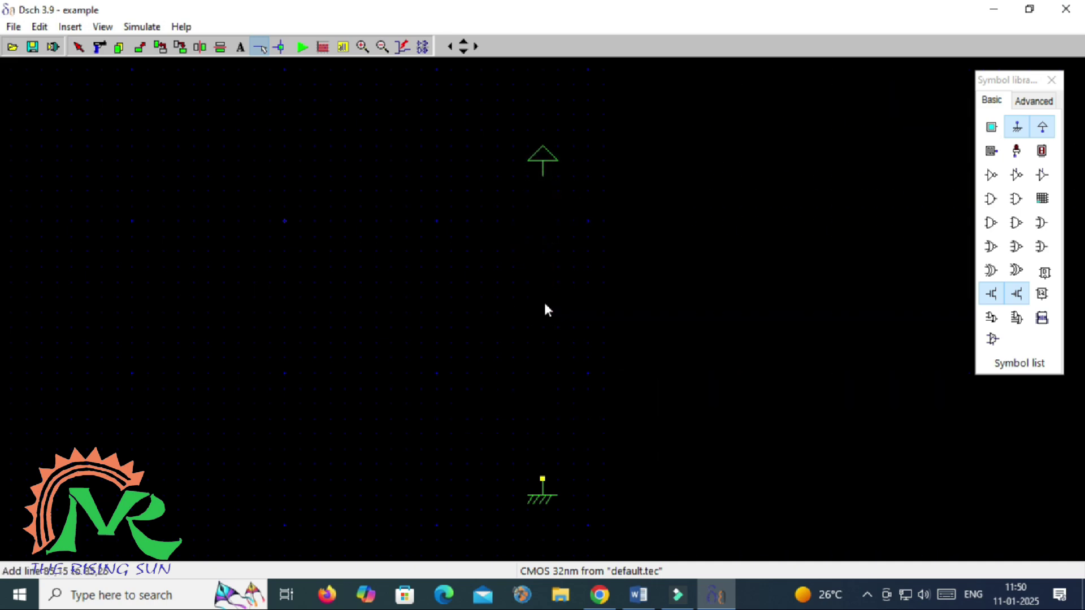
left_click_drag(499, 390, 619, 389)
left_click_drag(497, 449, 603, 451)
left_click_drag(543, 478, 543, 449)
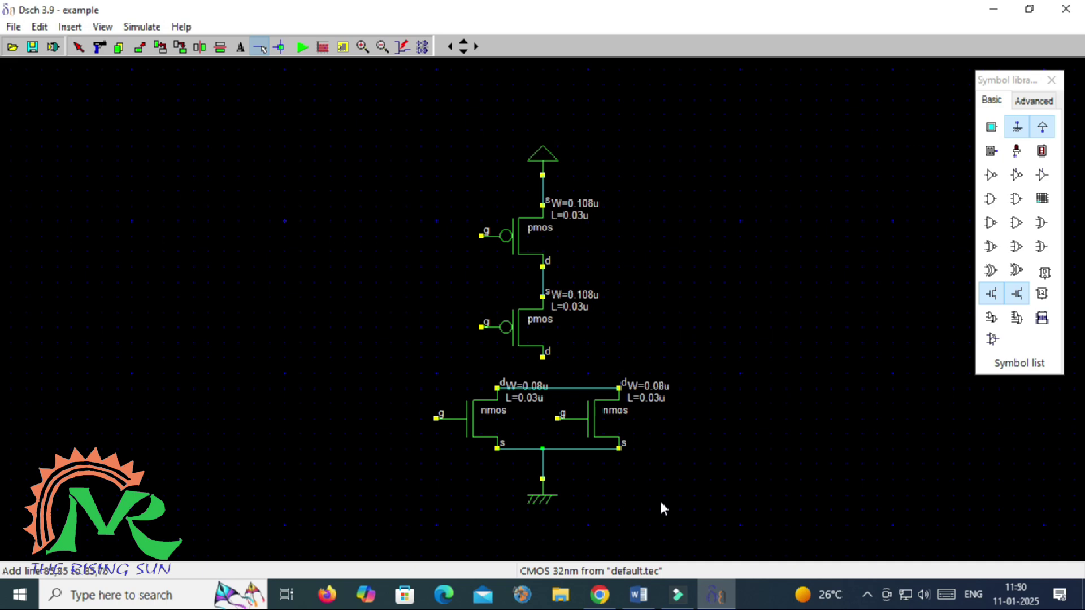
left_click_drag(542, 357, 542, 388)
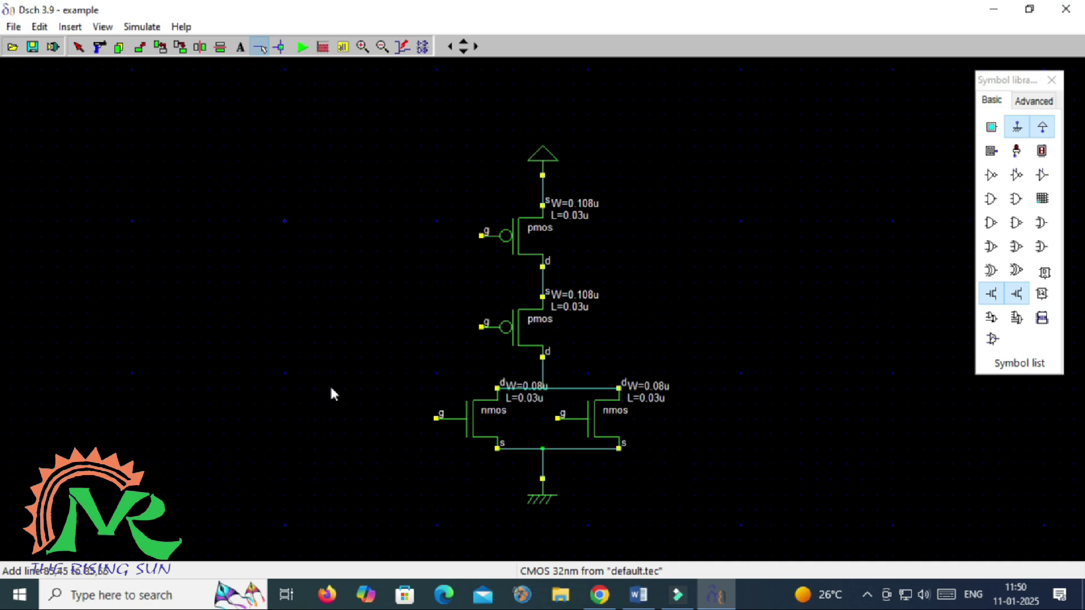
Step: Place two input buttons, in1 and in2, to the left of the pMOS pair
left_click(992, 128)
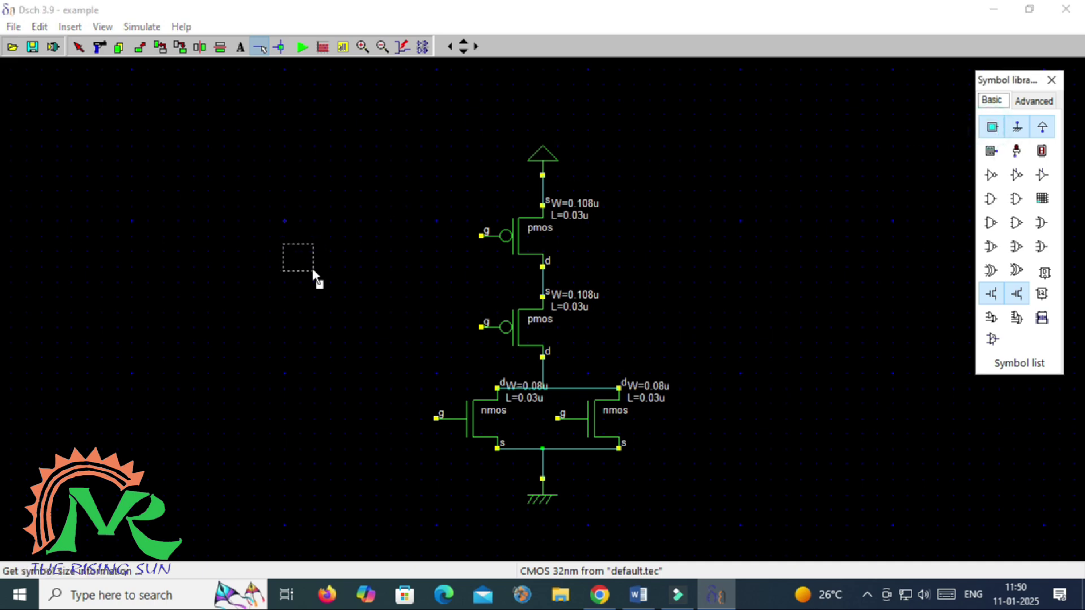
left_click(342, 257)
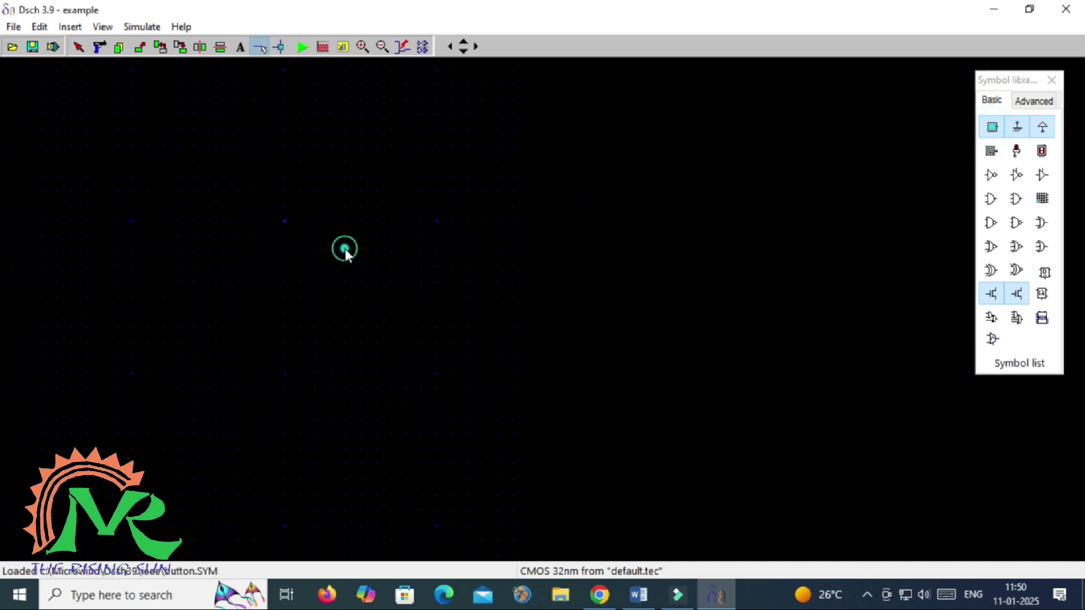
left_click(992, 129)
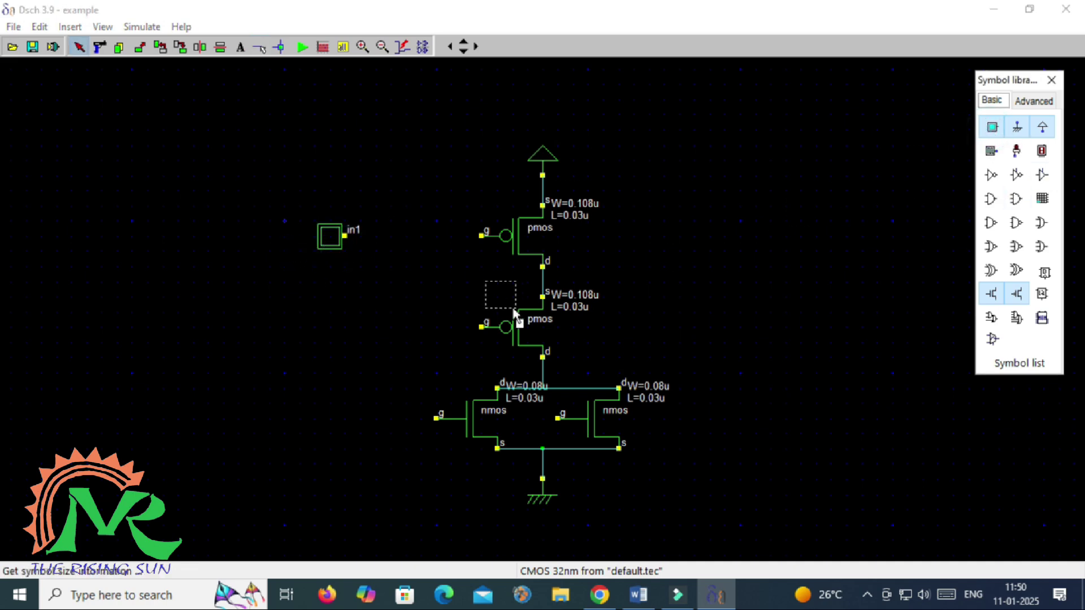
left_click(345, 342)
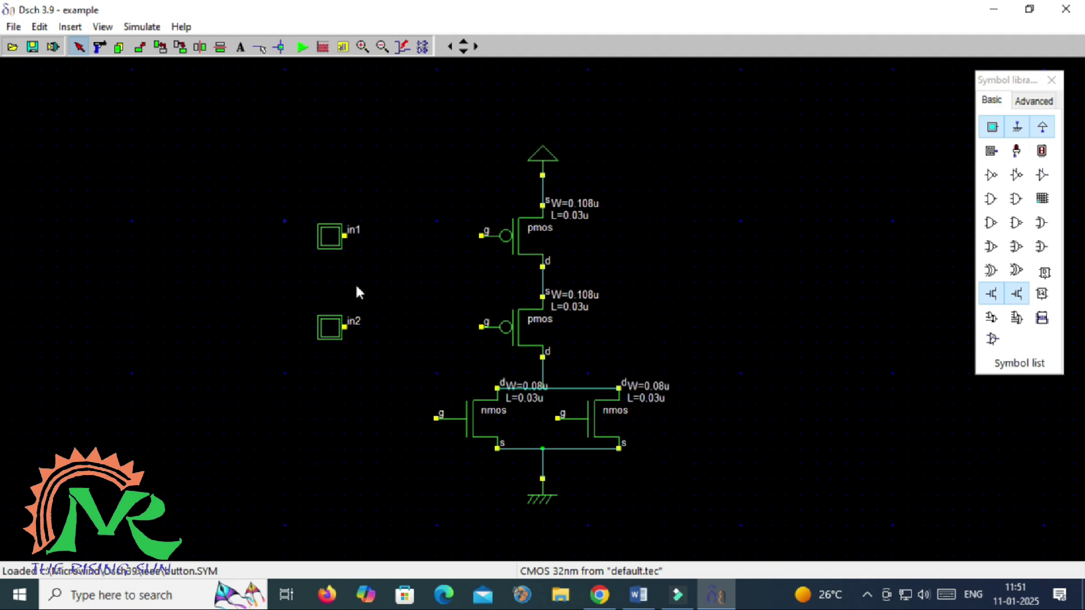
Step: Rename input in1 to A and input in2 to B
double_click(335, 248)
left_click(192, 124)
type("A")
left_click(314, 516)
double_click(330, 335)
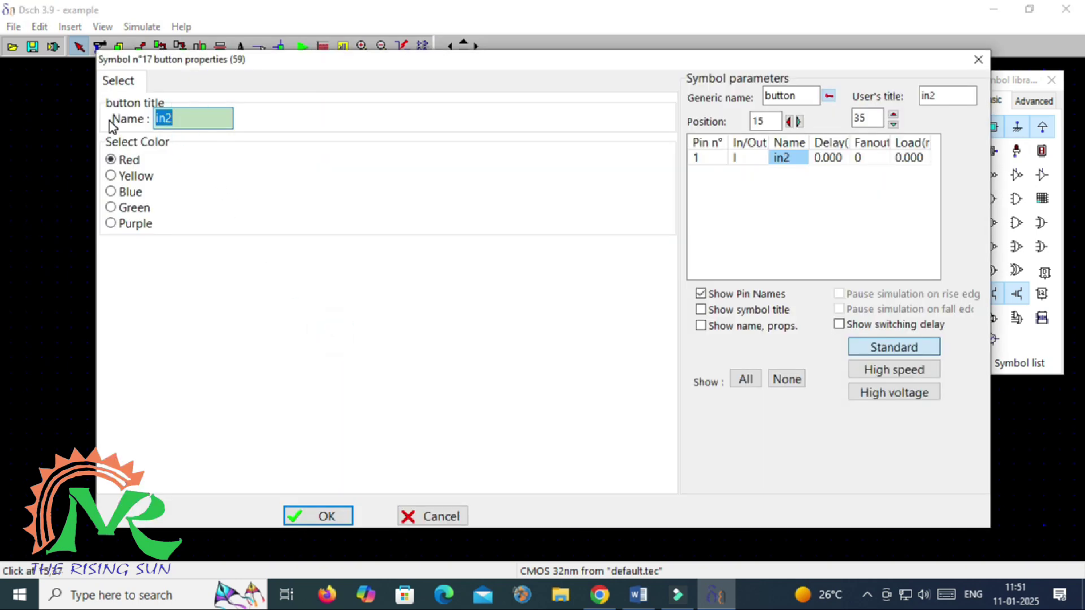
type("B")
key("Return")
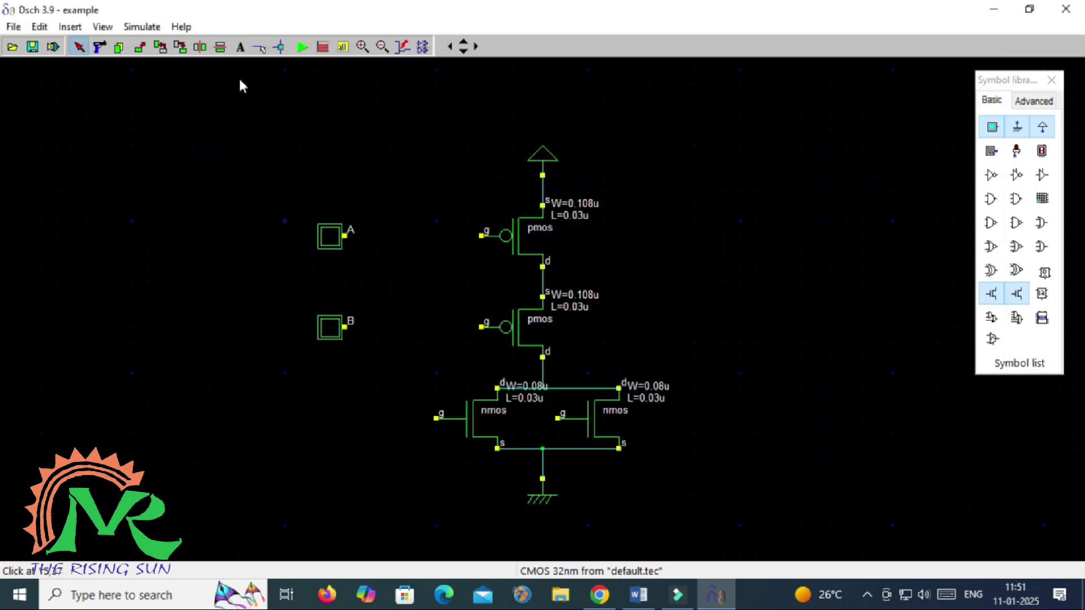
left_click(261, 49)
Step: Draw wires from A to the upper pMOS and left nMOS gates, and from B to the lower pMOS and right nMOS gates
left_click_drag(346, 242, 482, 237)
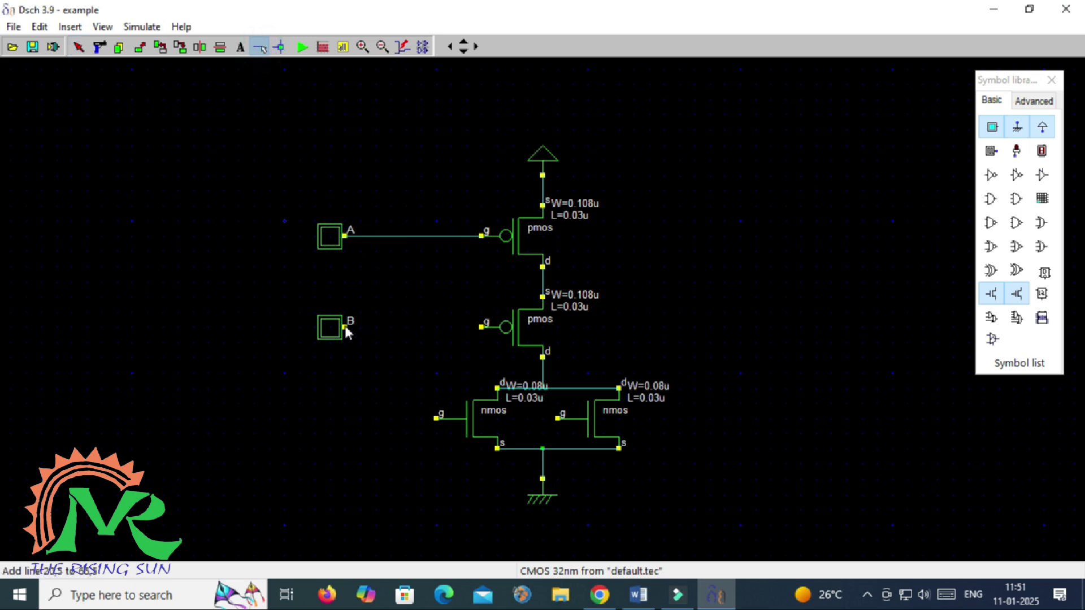
left_click_drag(344, 327, 482, 327)
left_click_drag(436, 419, 427, 236)
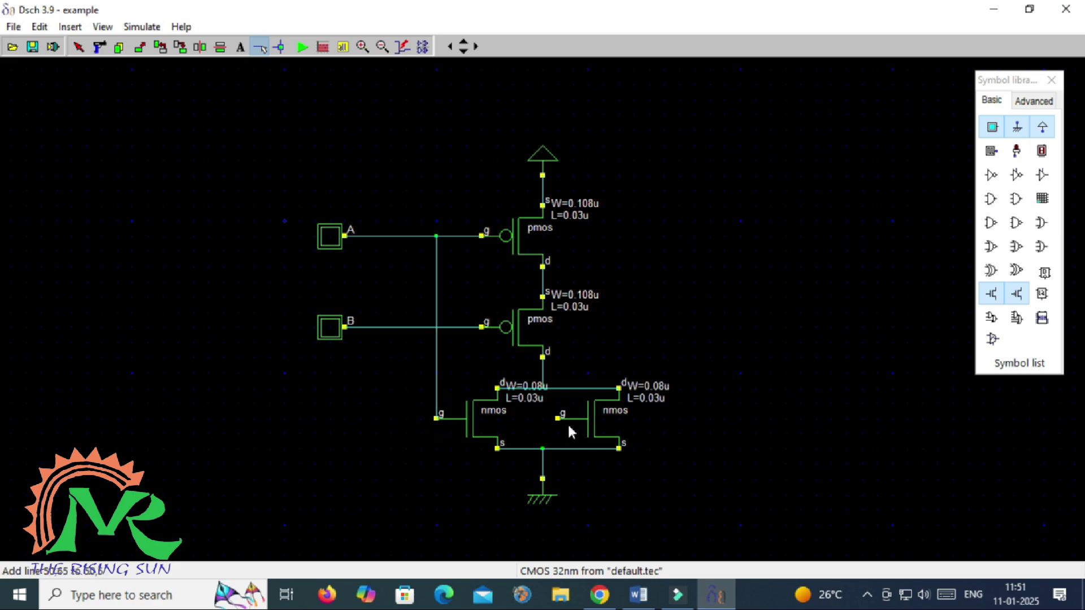
mouse_move(558, 418)
left_mouse_down()
mouse_move(486, 408)
mouse_move(477, 396)
mouse_move(519, 419)
mouse_move(512, 362)
mouse_move(453, 361)
mouse_move(451, 327)
left_mouse_up()
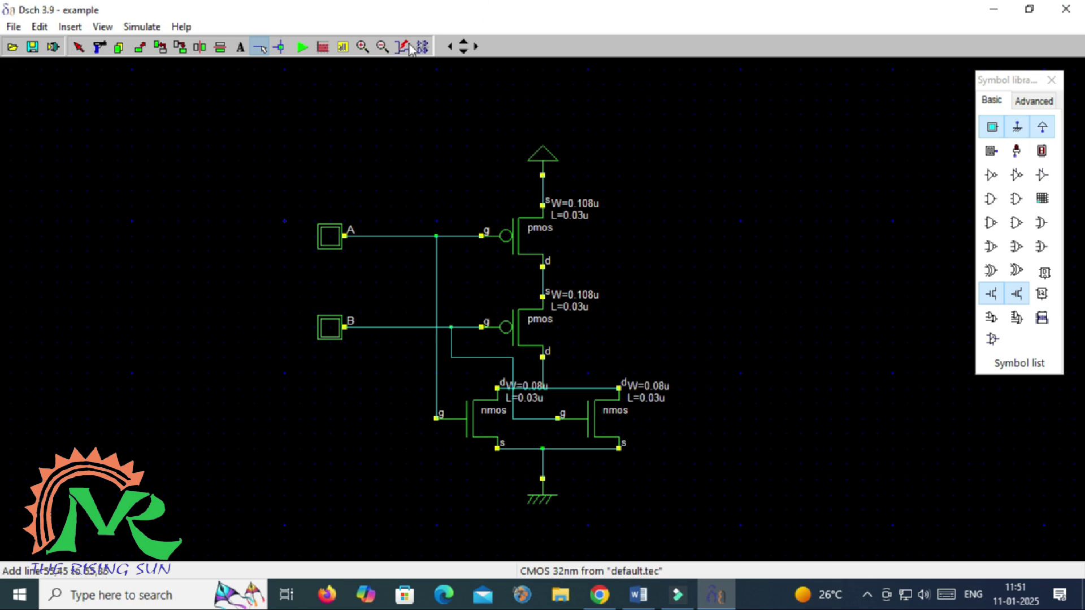
left_click(1016, 294)
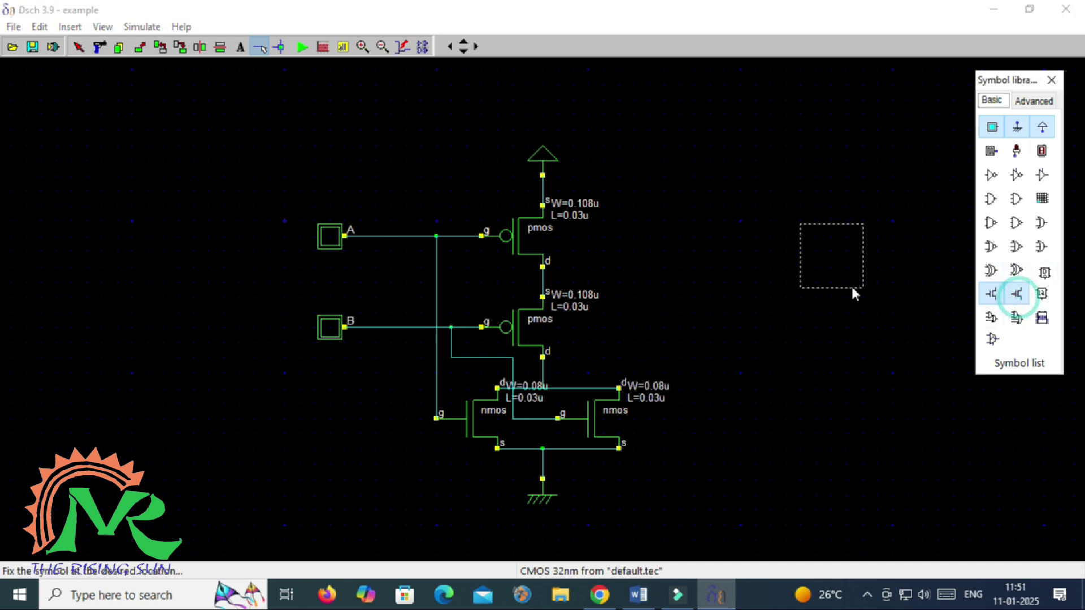
Step: Place a new pMOS right of the circuit with an nMOS aligned beneath it
left_click(780, 273)
left_click(991, 293)
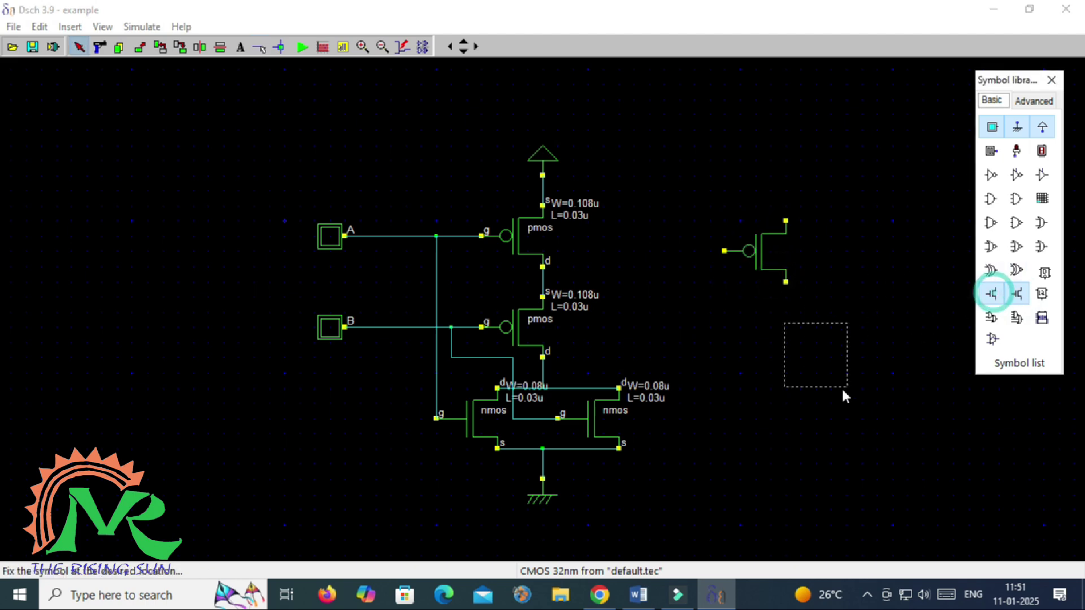
left_click(796, 452)
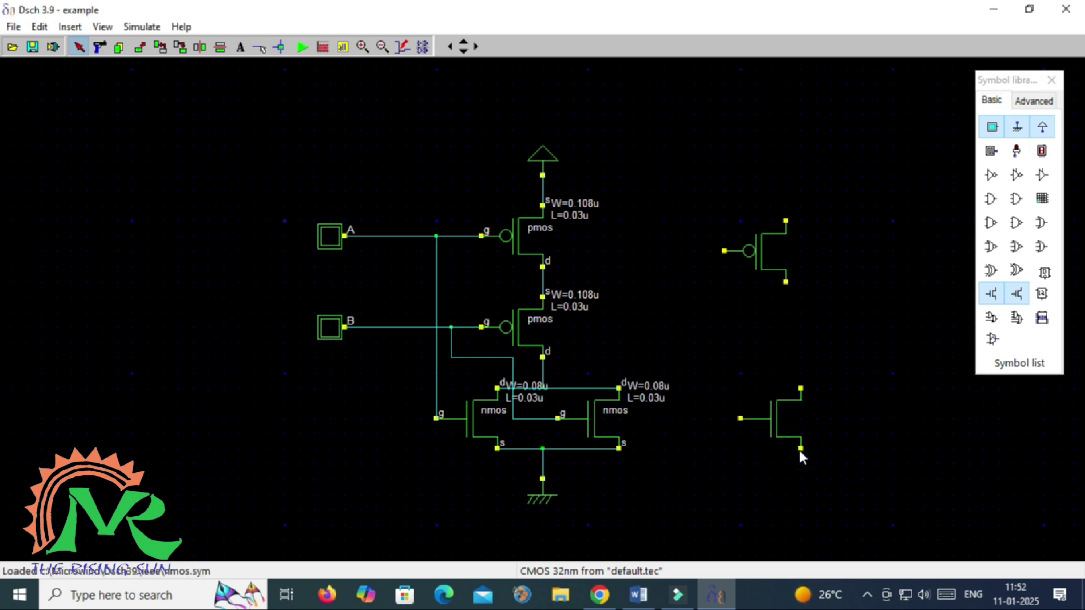
left_click_drag(782, 436, 772, 432)
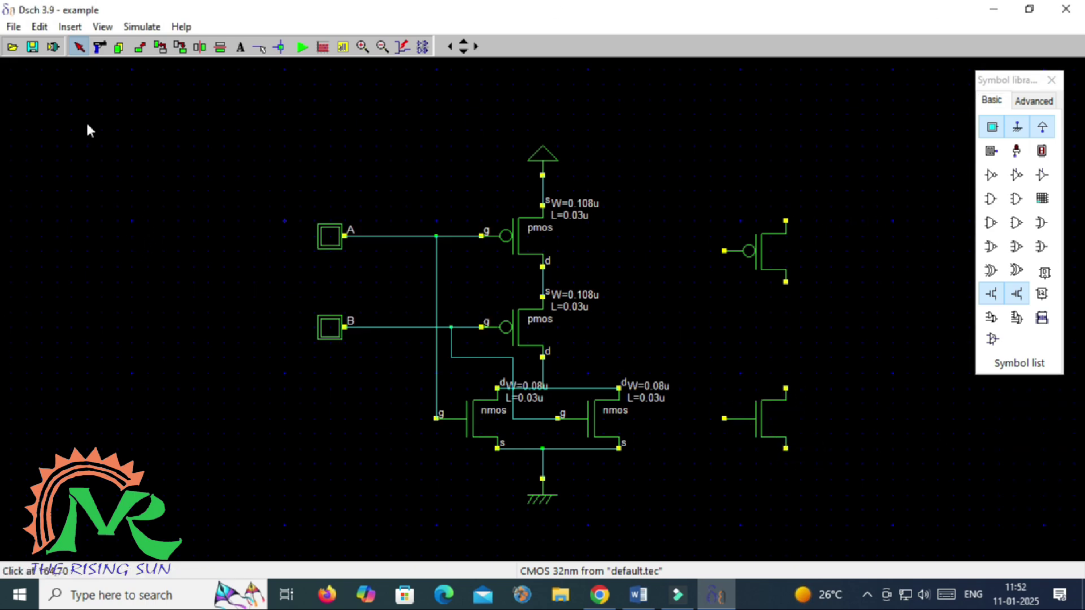
Step: Join the new pair's gates and drains, tie its sources to ground and VDD, and feed the NOR node to its gates
left_click(260, 50)
left_click_drag(725, 251, 724, 419)
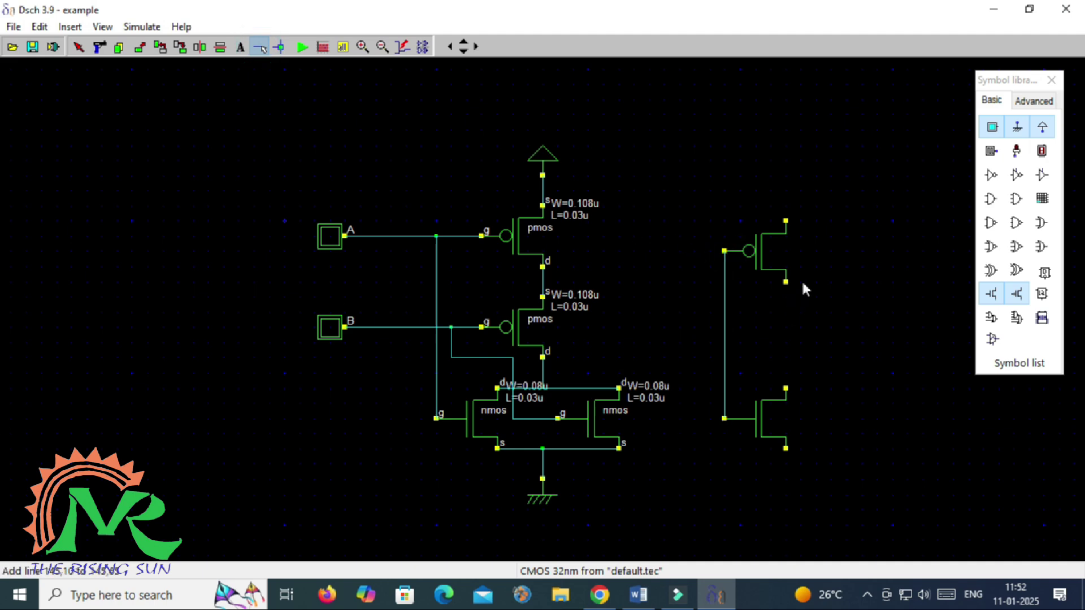
left_click_drag(786, 282, 786, 388)
left_click_drag(786, 449, 543, 464)
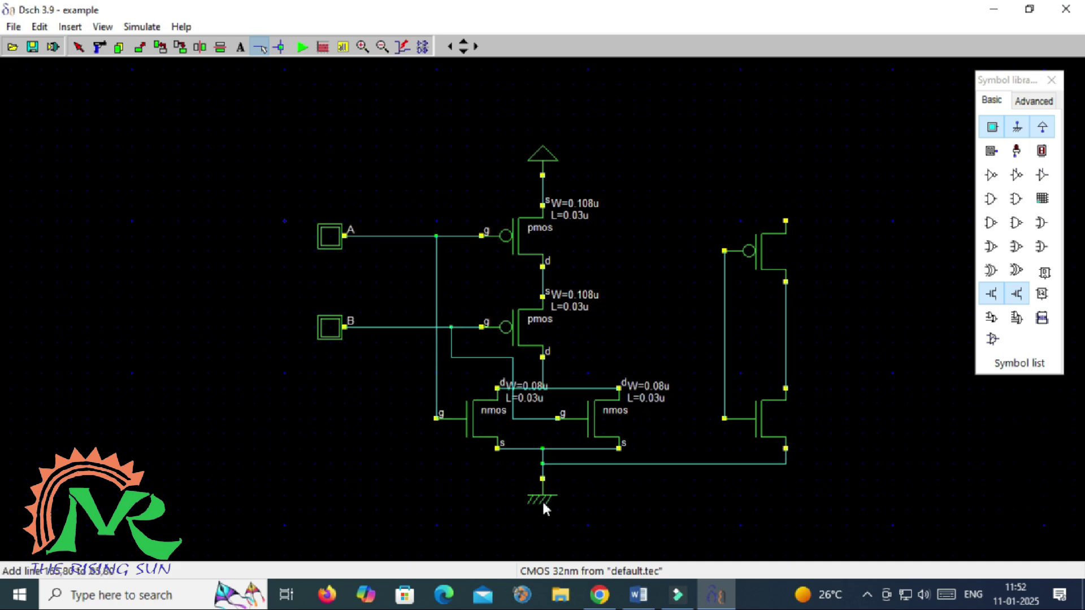
left_click_drag(786, 222, 543, 191)
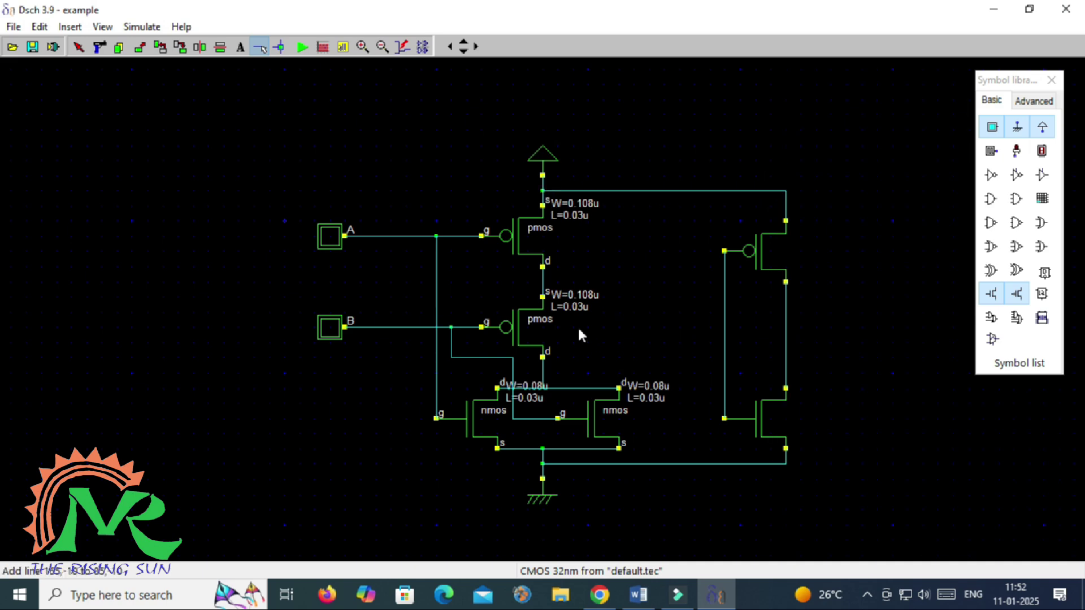
left_click_drag(543, 371, 724, 361)
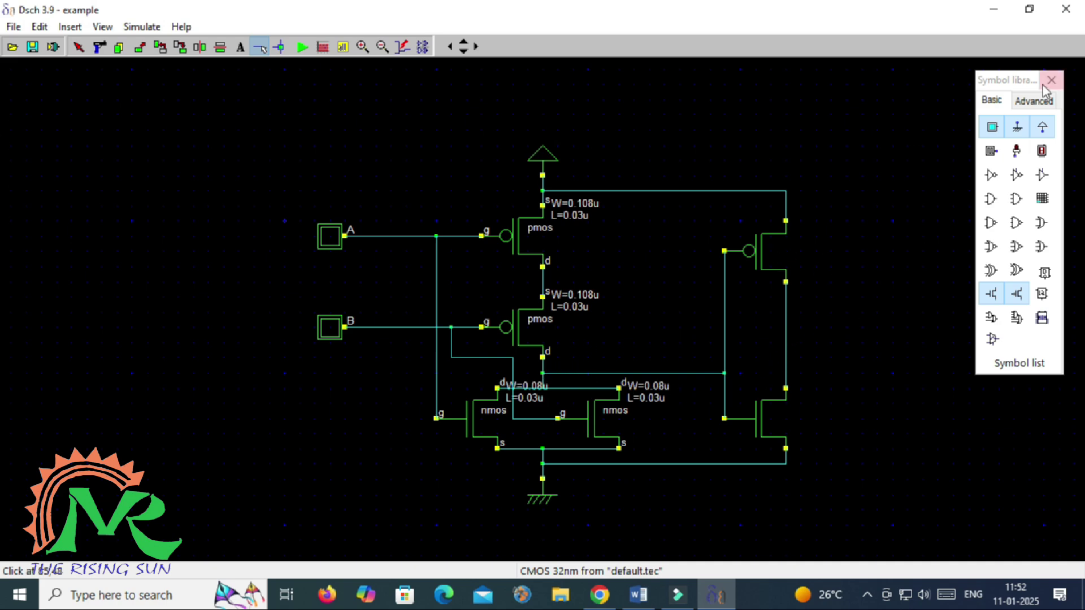
Step: Wire an out1 LED to the inverter output and save the schematic as example.sch
left_click(1017, 150)
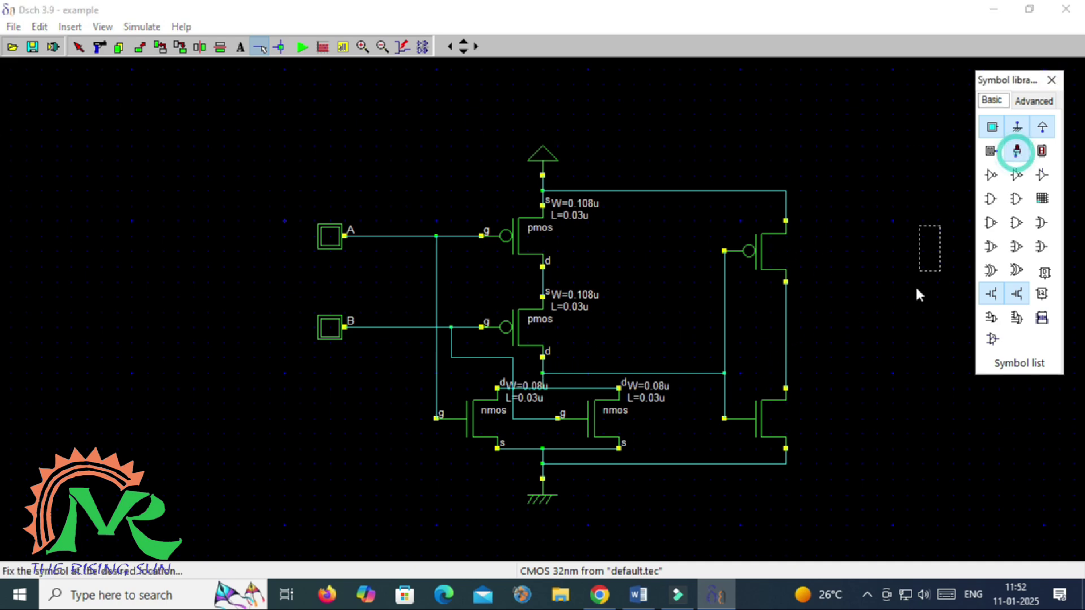
left_click(862, 317)
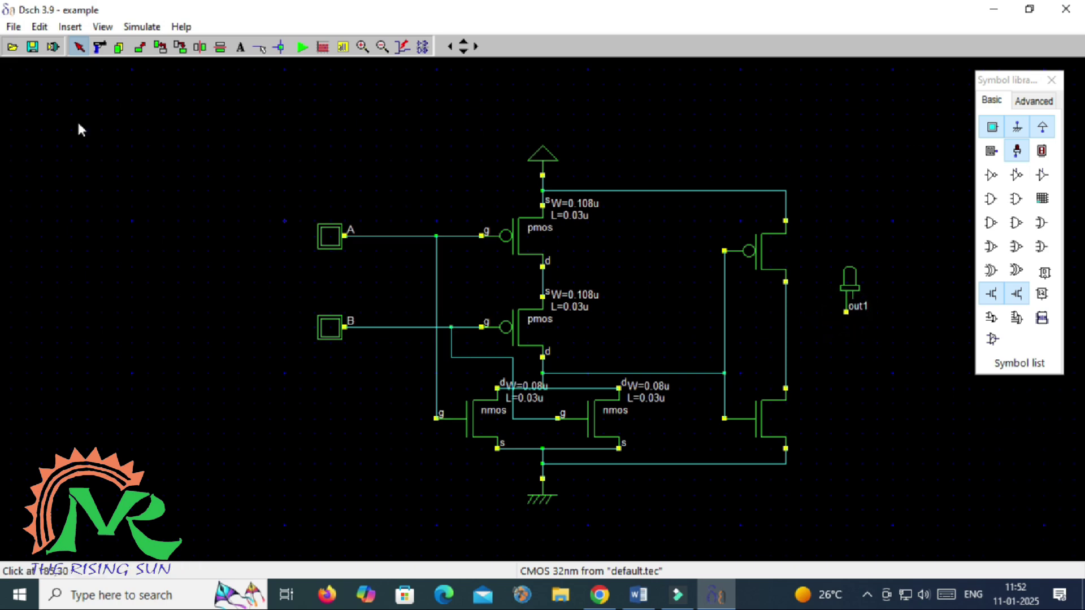
left_click(258, 50)
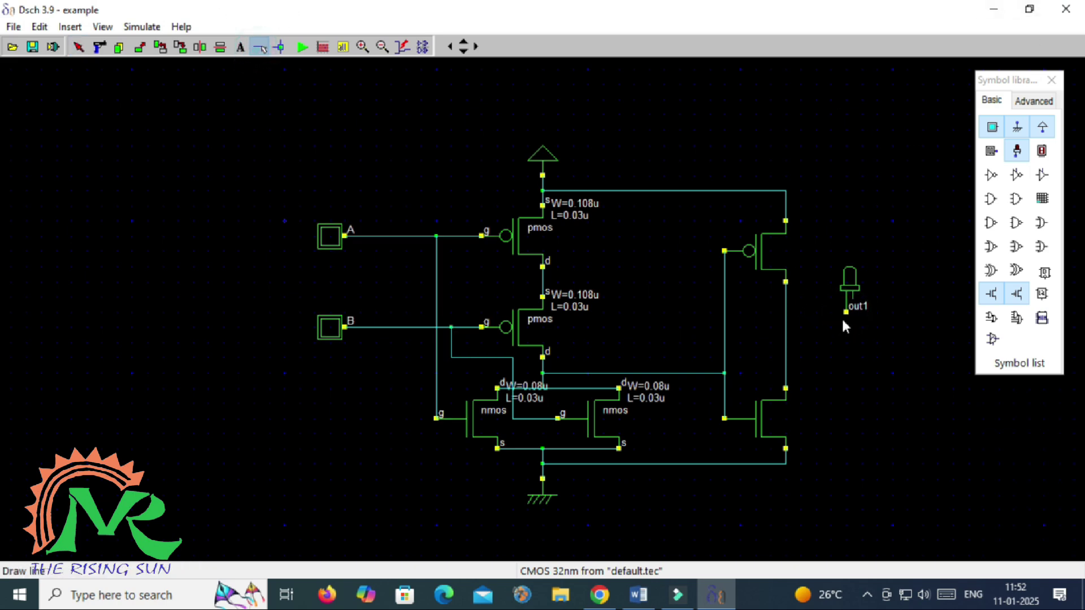
left_click_drag(845, 311, 787, 312)
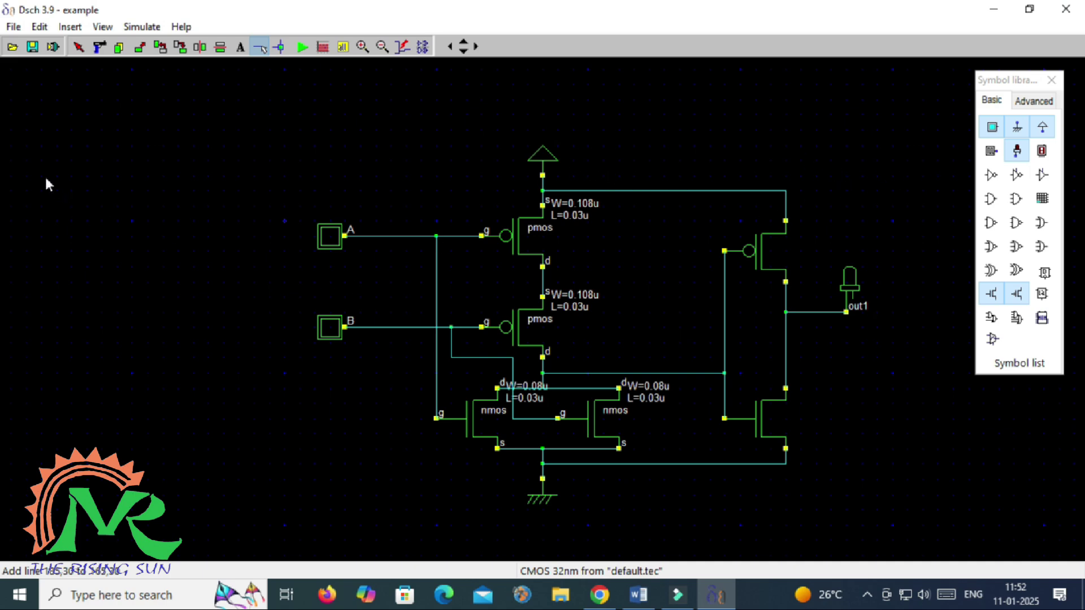
left_click(33, 46)
Step: Save the schematic under the new name or_vnr
left_click(13, 27)
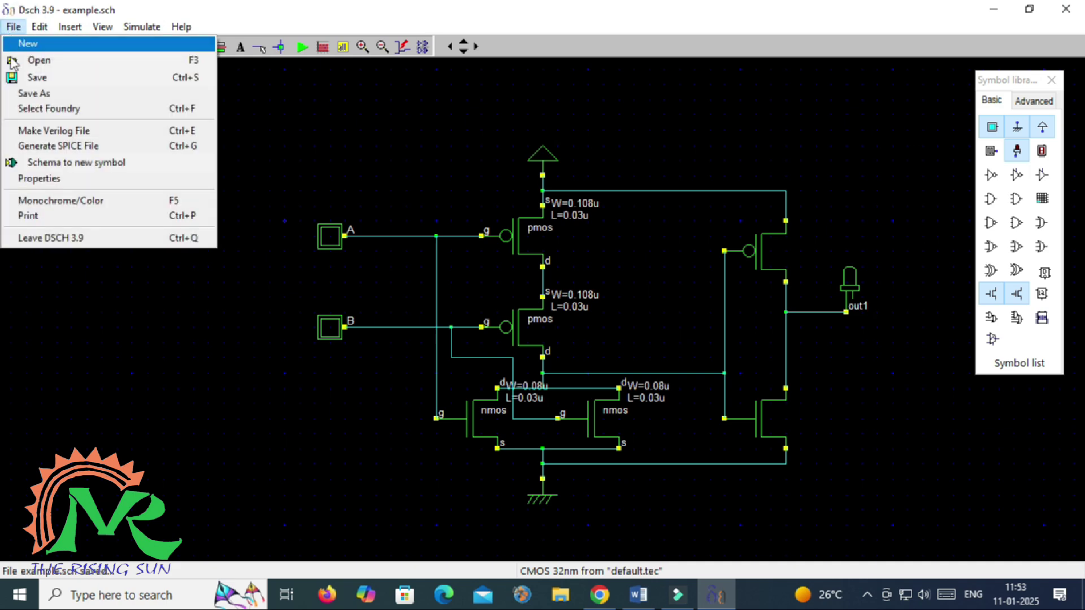
left_click(82, 95)
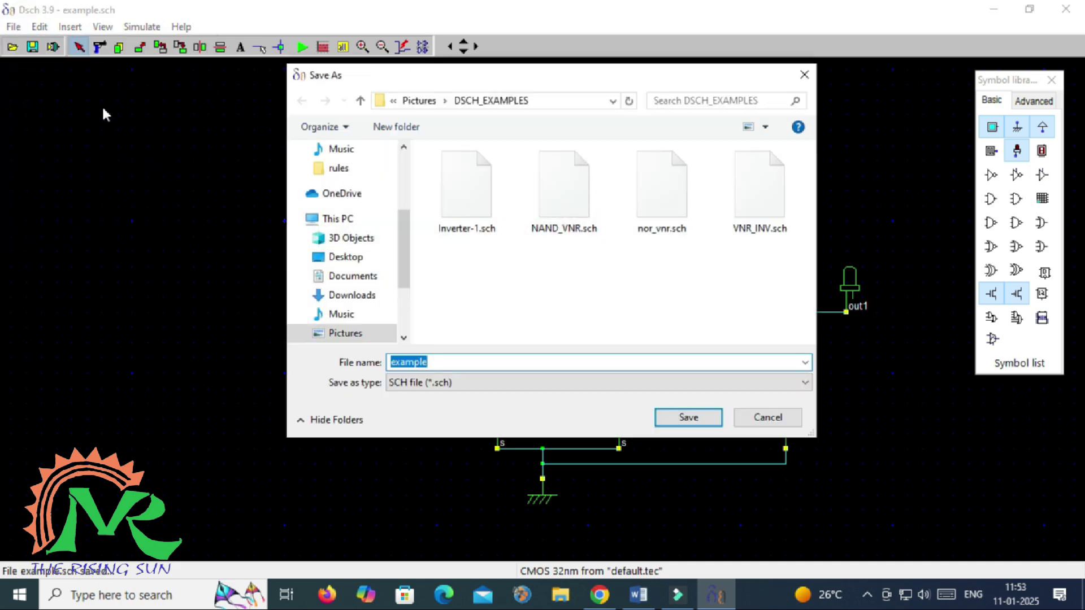
type("or_vnr")
left_click(675, 418)
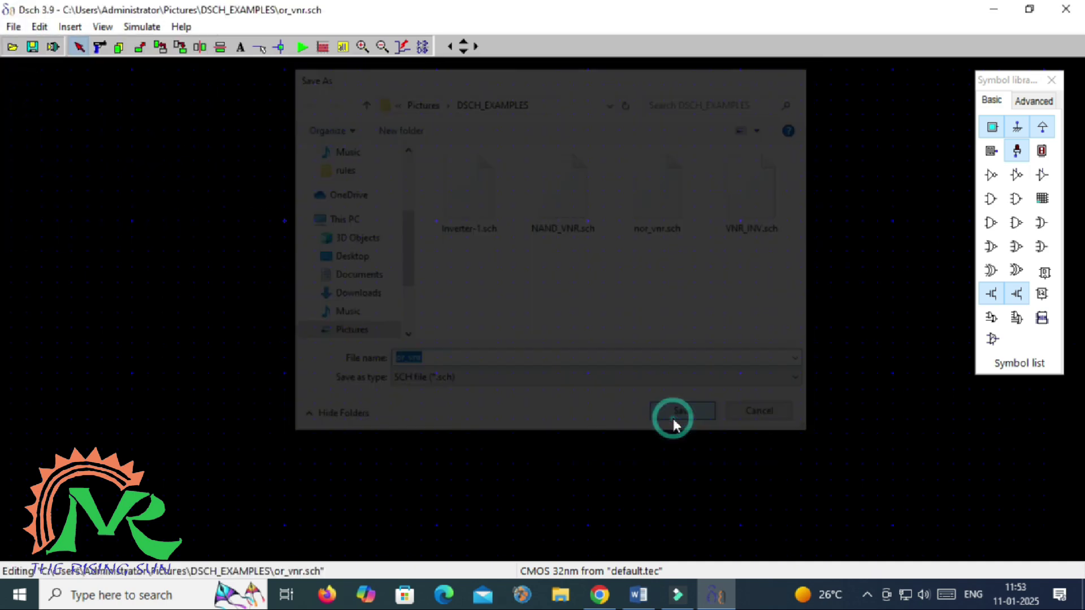
Step: Switch the foundry to the 45 nm cmos45n.tec technology file
left_click(13, 27)
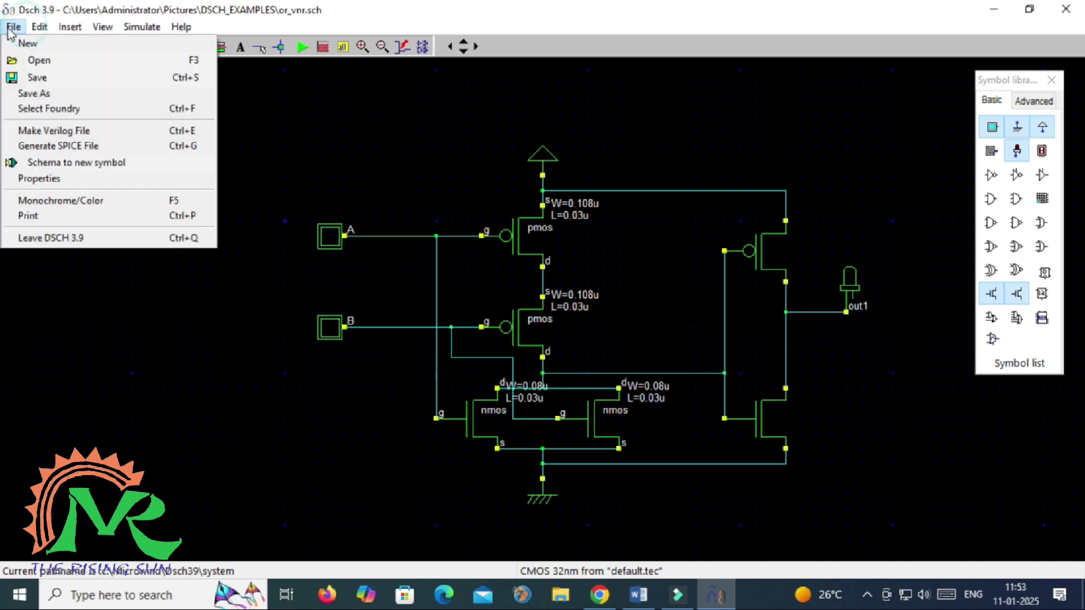
left_click(46, 112)
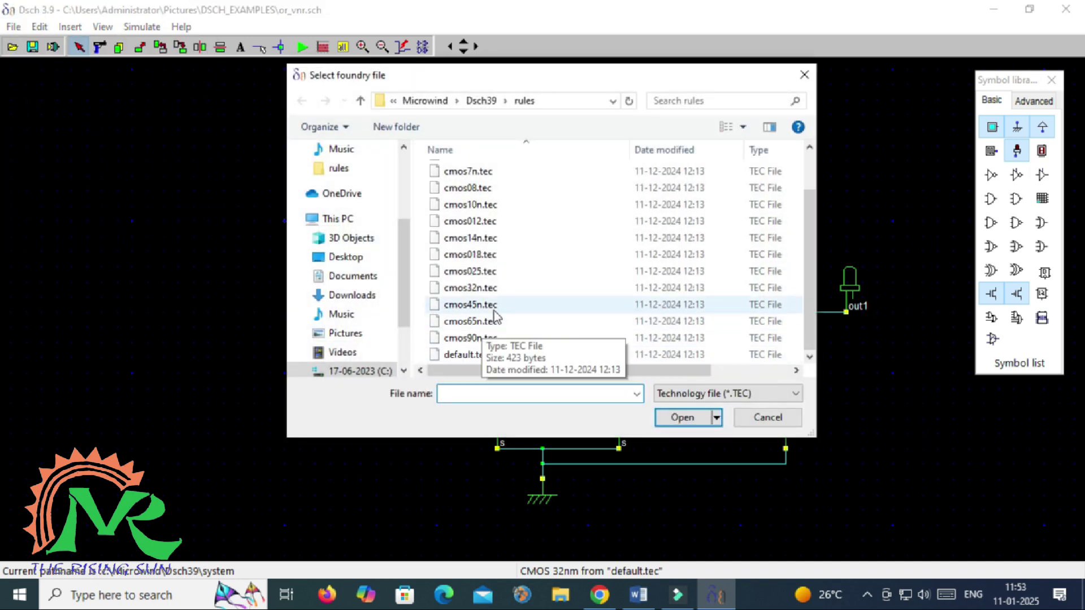
scroll(496, 324, "down", 1)
left_click(498, 304)
left_click(669, 418)
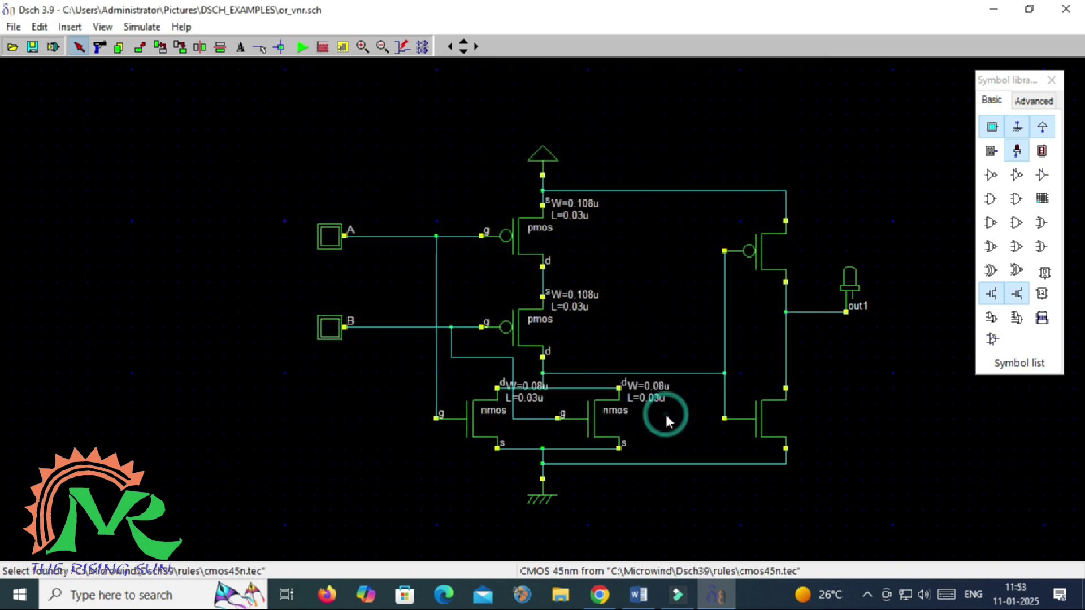
left_click(13, 27)
Step: Generate the Verilog file or_vnr.v and check its Hierarchy, Netlist and Critical path tabs
left_click(33, 133)
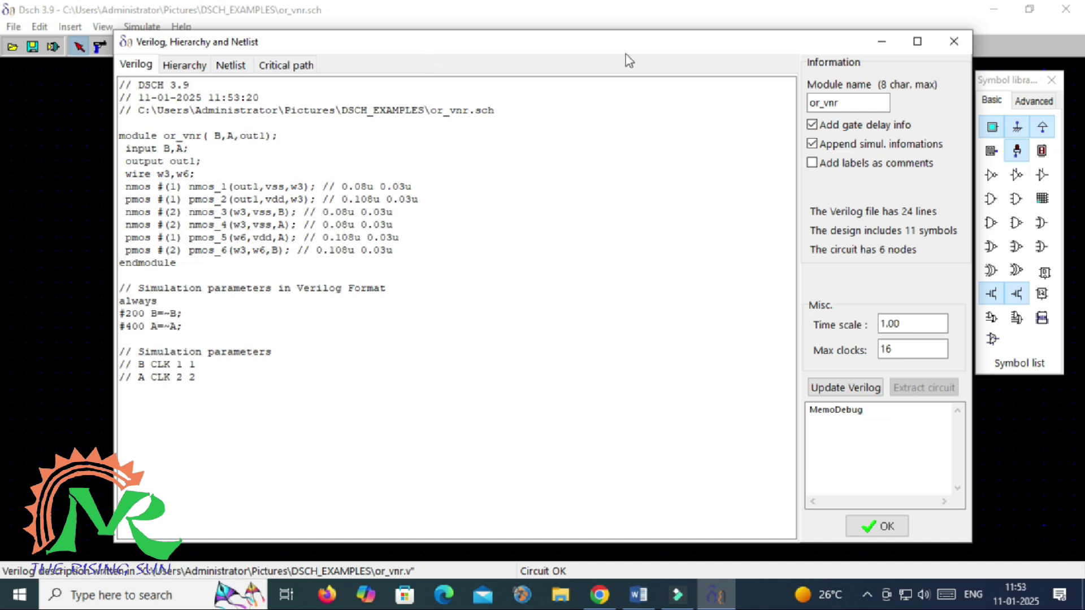
left_click(185, 65)
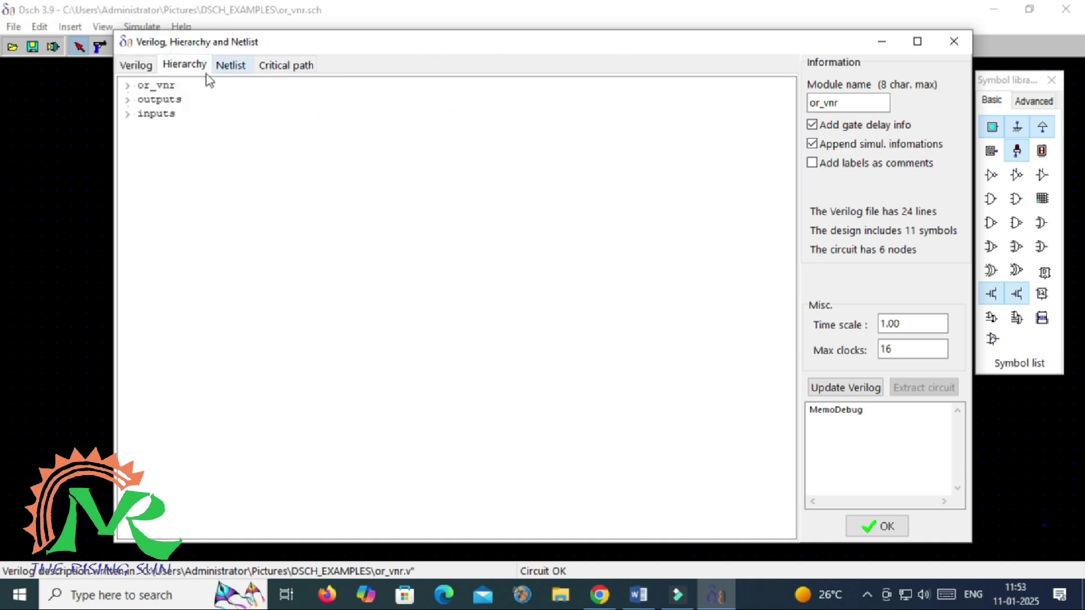
left_click(230, 65)
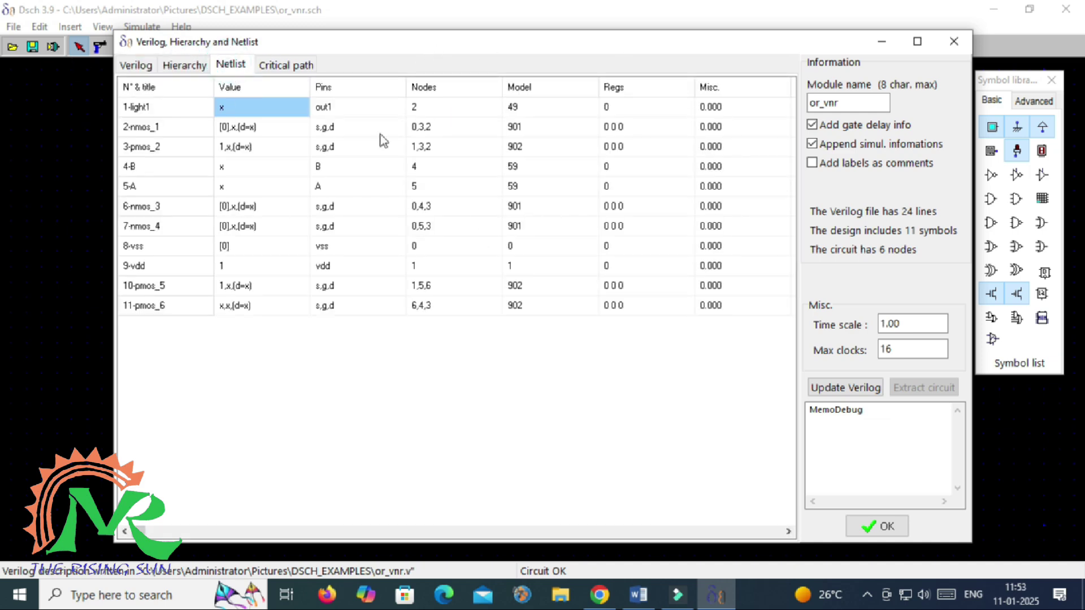
left_click(305, 66)
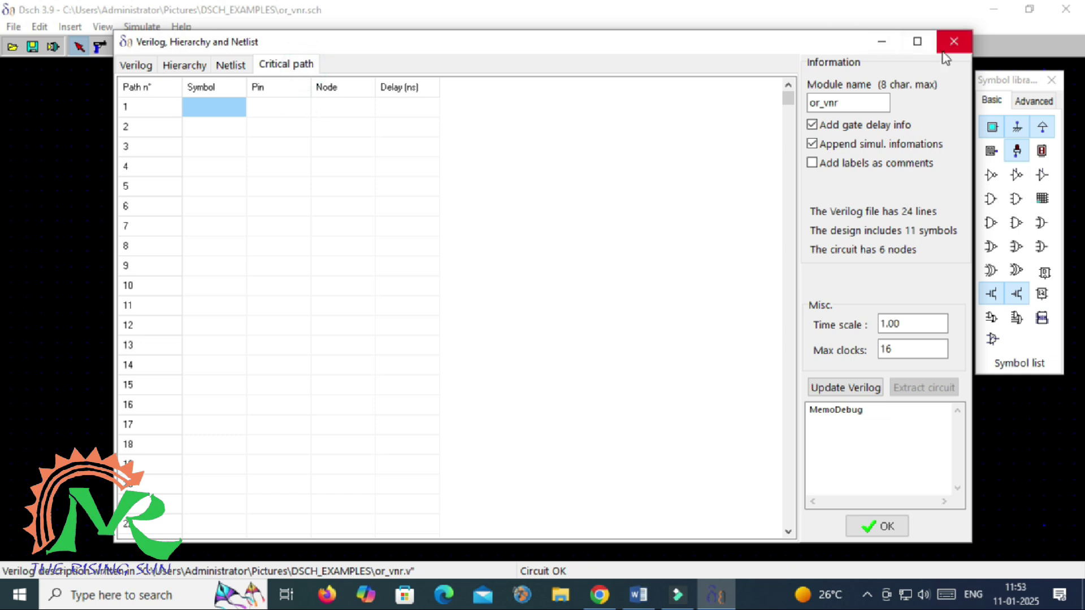
left_click(904, 527)
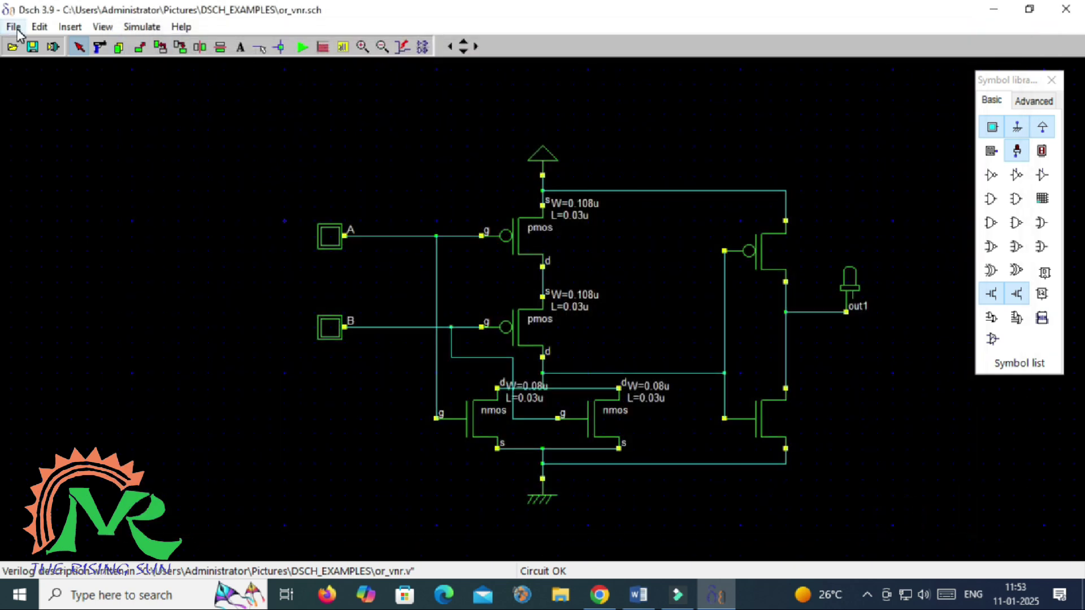
Step: Save the schematic as the symbol or_vnr in the Pictures folder
left_click(13, 27)
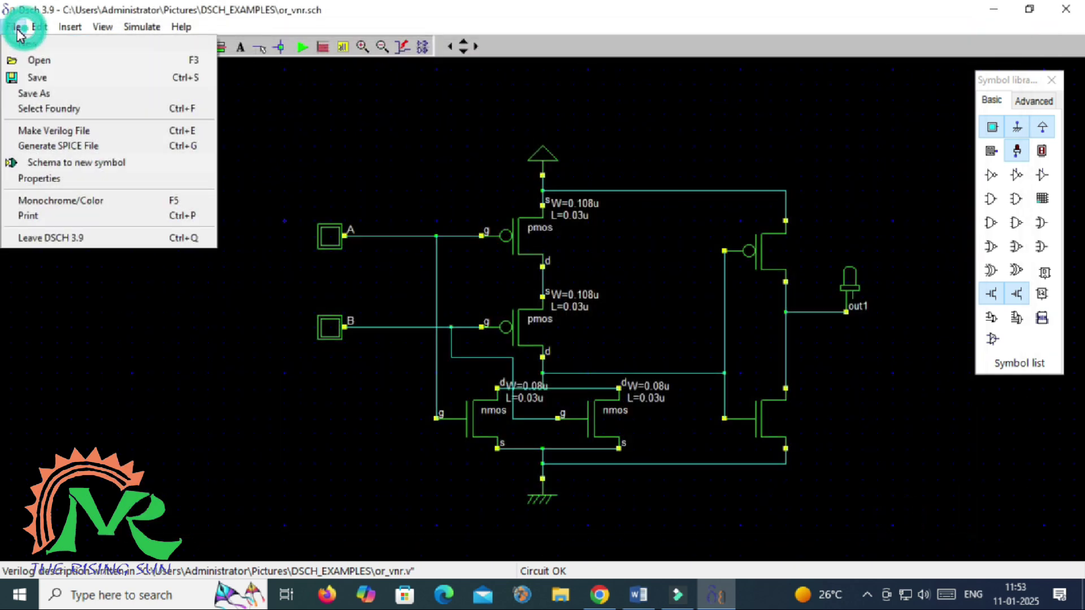
left_click(69, 165)
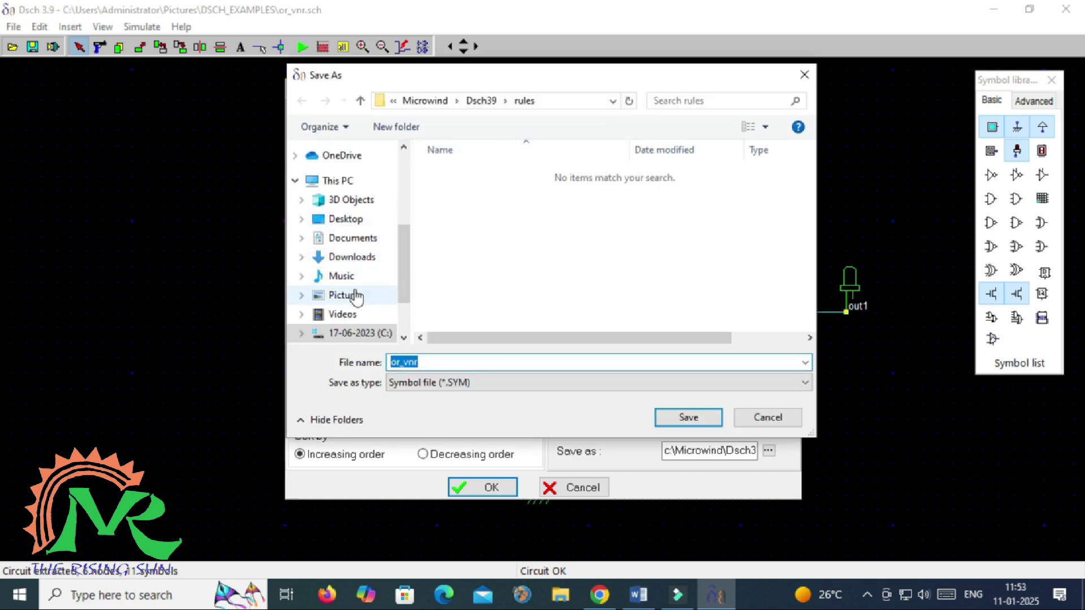
left_click(353, 294)
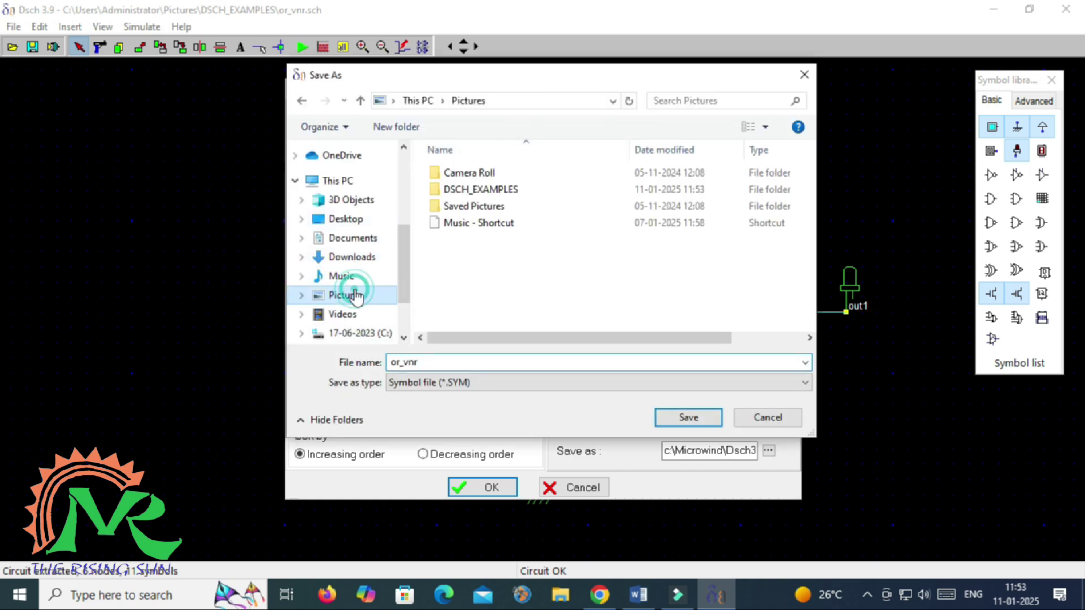
left_click(496, 491)
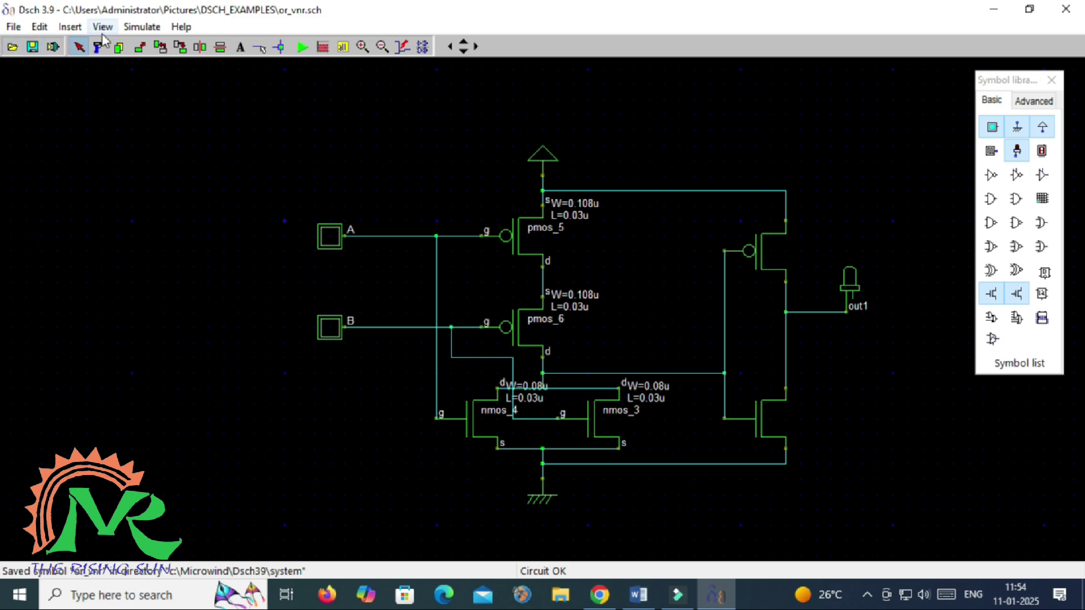
Step: Run logic simulation, extract the truth table (out1 0,1,1,1) and show A, B, out1 chronograms
left_click(141, 28)
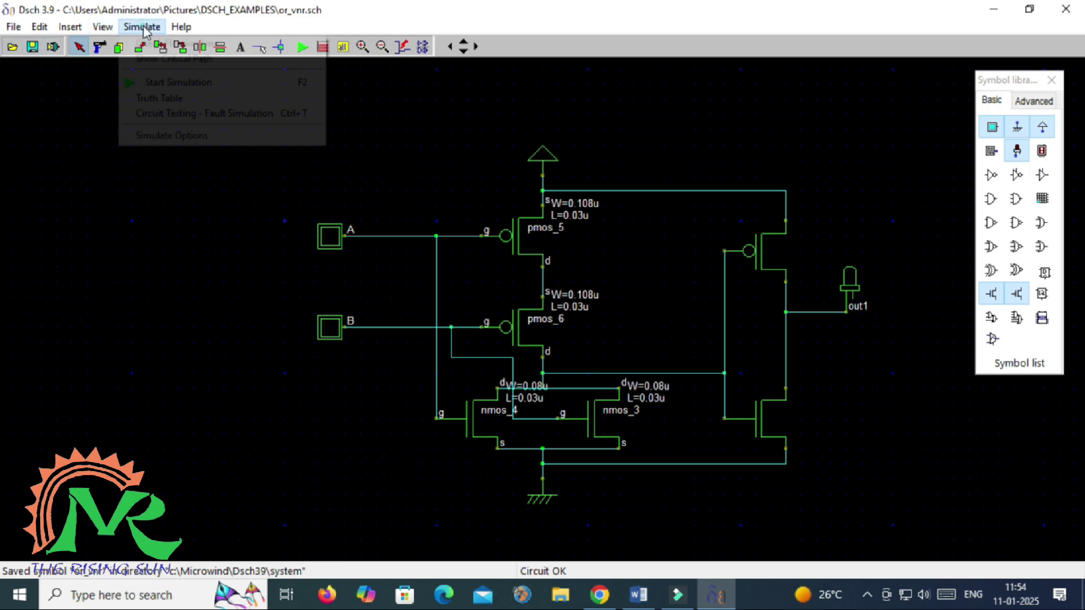
left_click(161, 96)
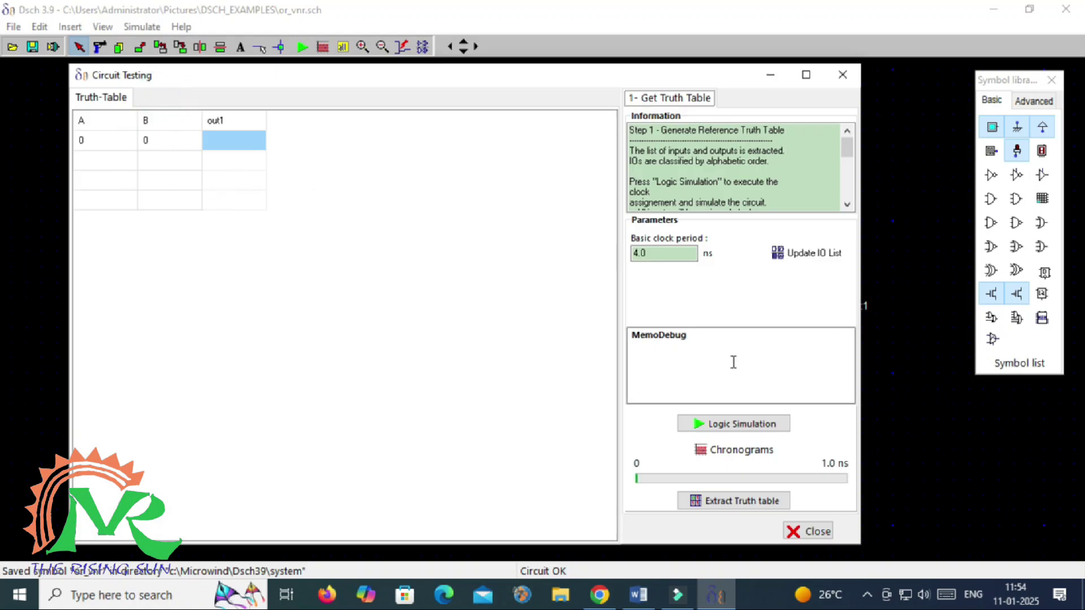
left_click(733, 428)
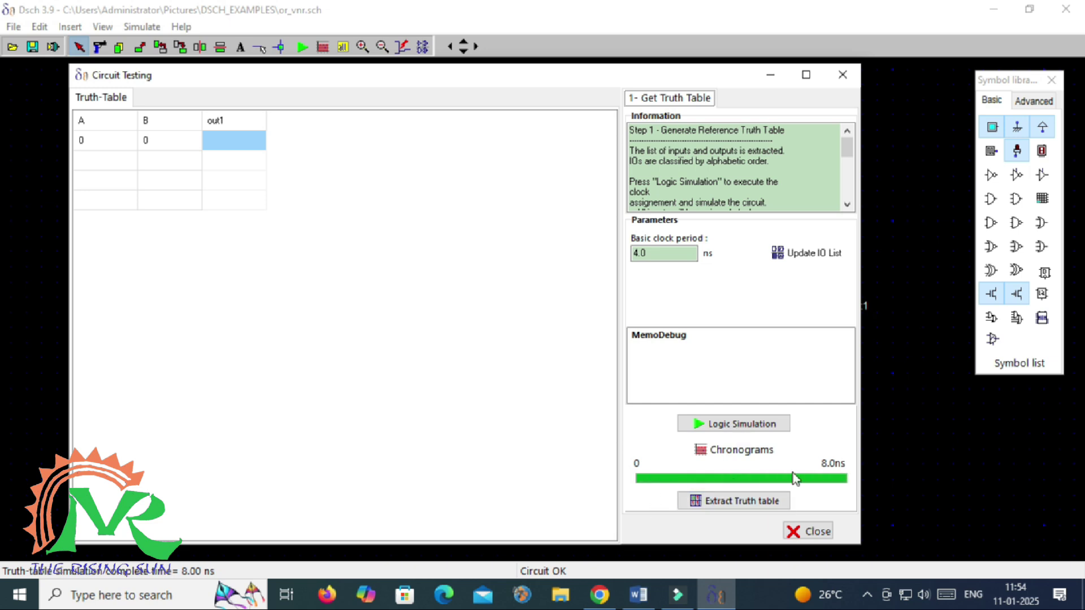
left_click(743, 504)
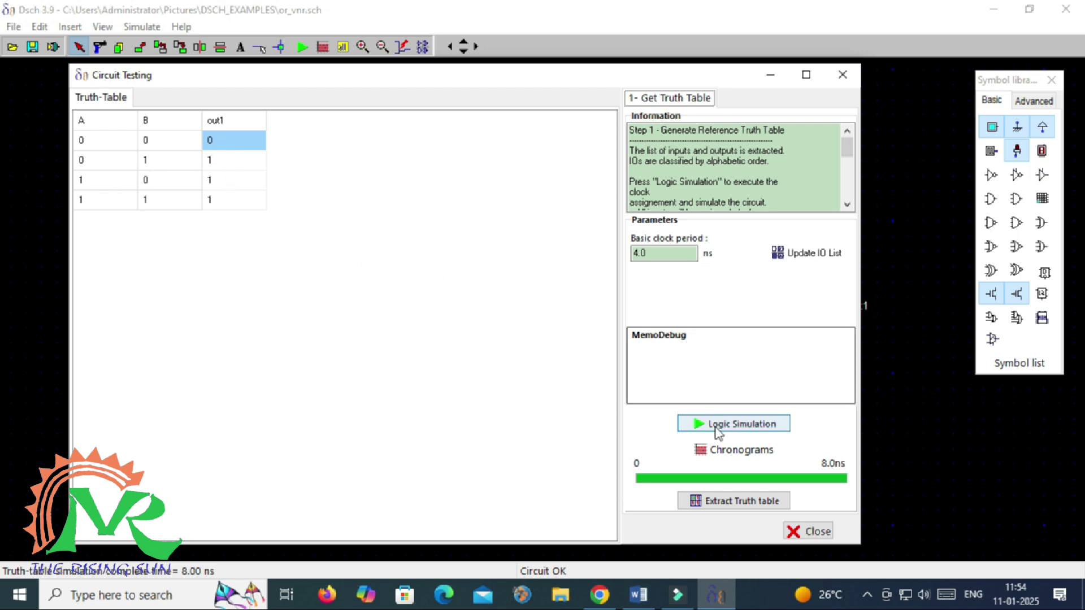
left_click(716, 453)
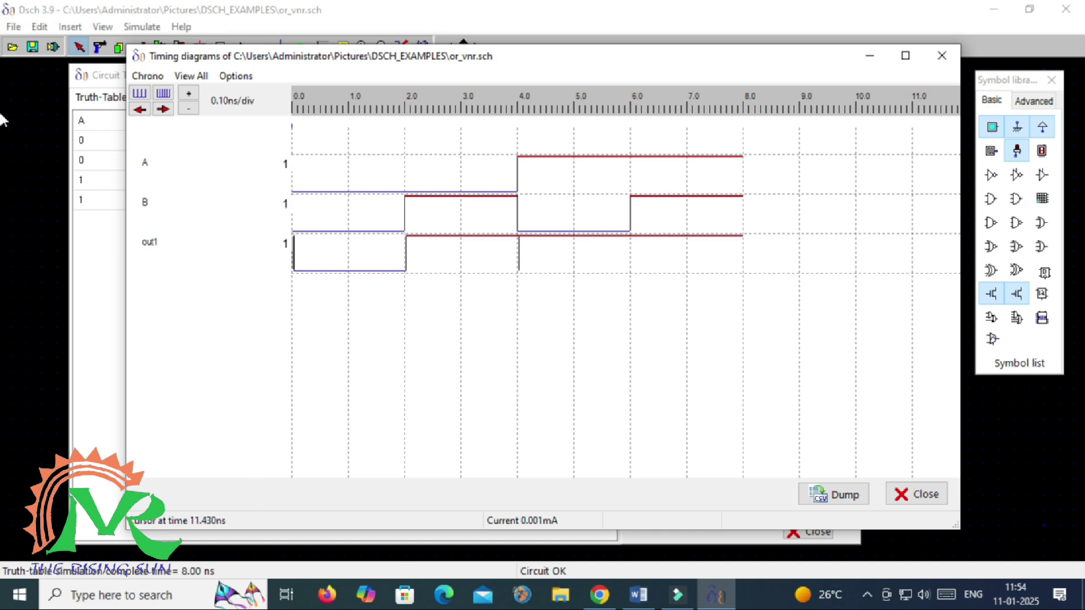
Step: Close the timing and circuit testing windows, quit DSCH, and launch Microwind 3.9
left_click(942, 55)
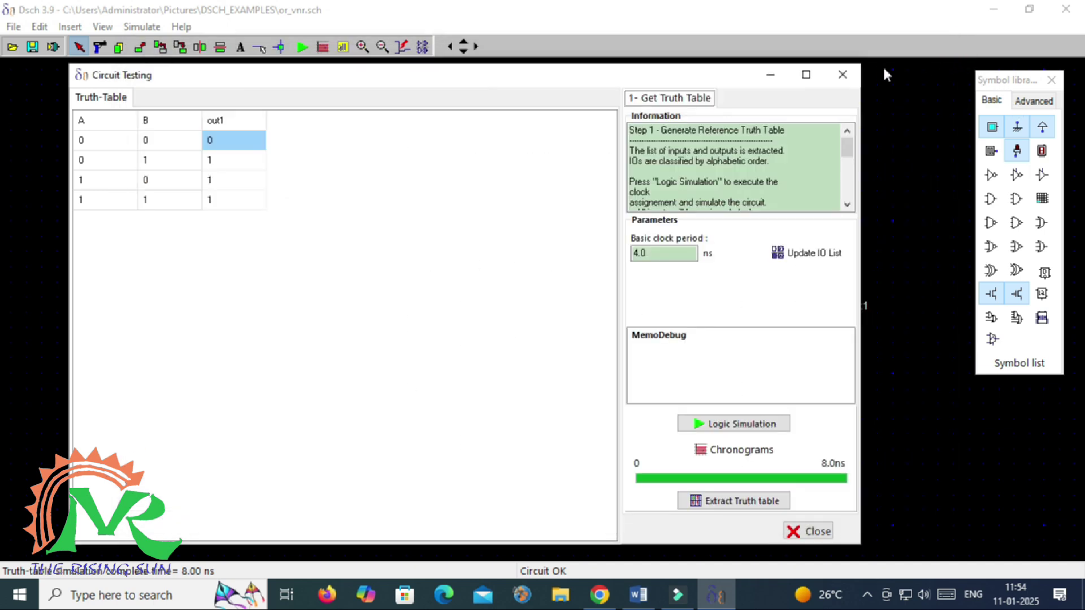
left_click(842, 74)
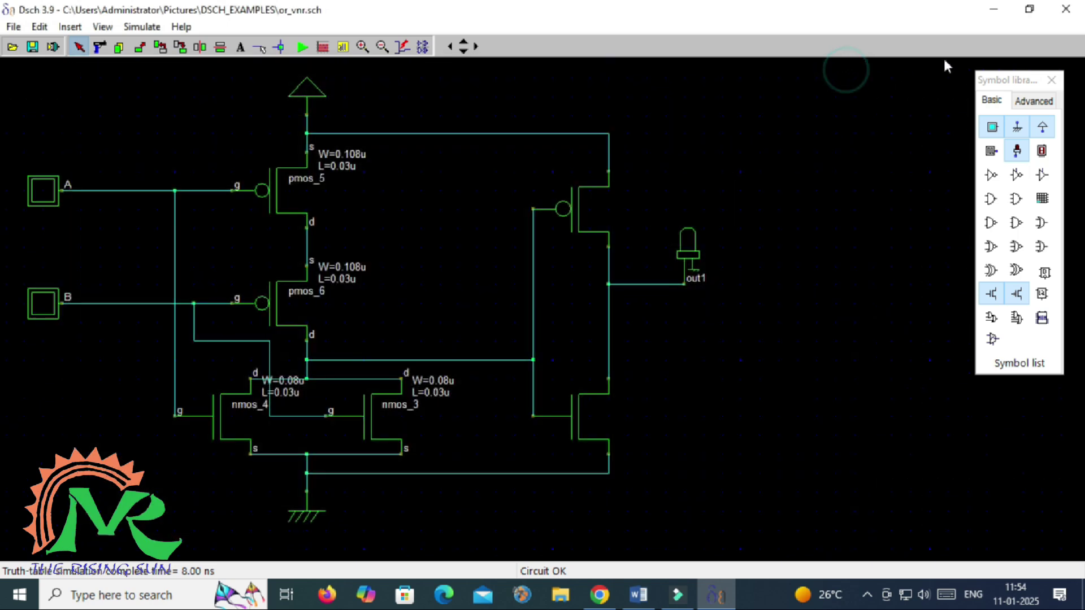
left_click(1066, 9)
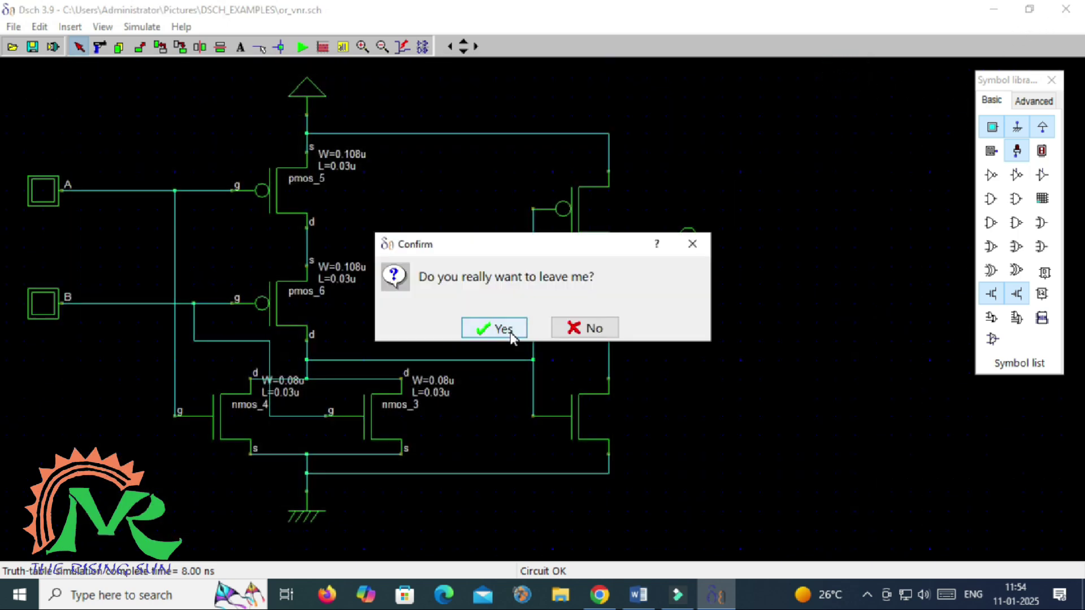
left_click(513, 337)
left_click(508, 325)
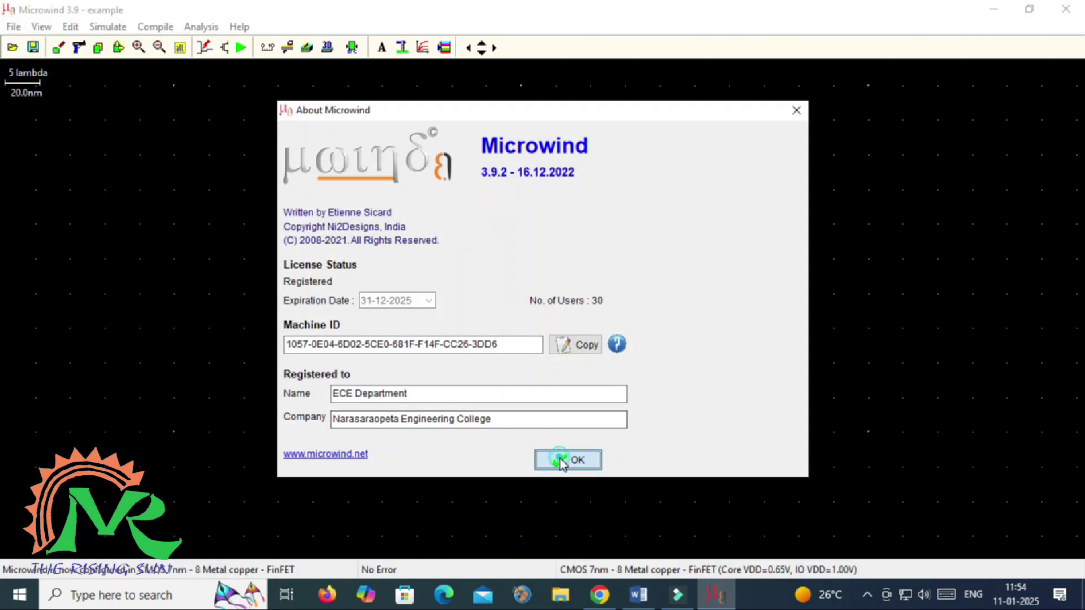
Step: Switch Microwind's foundry to the 45 nm cmos45n.rul rules file
left_click(562, 461)
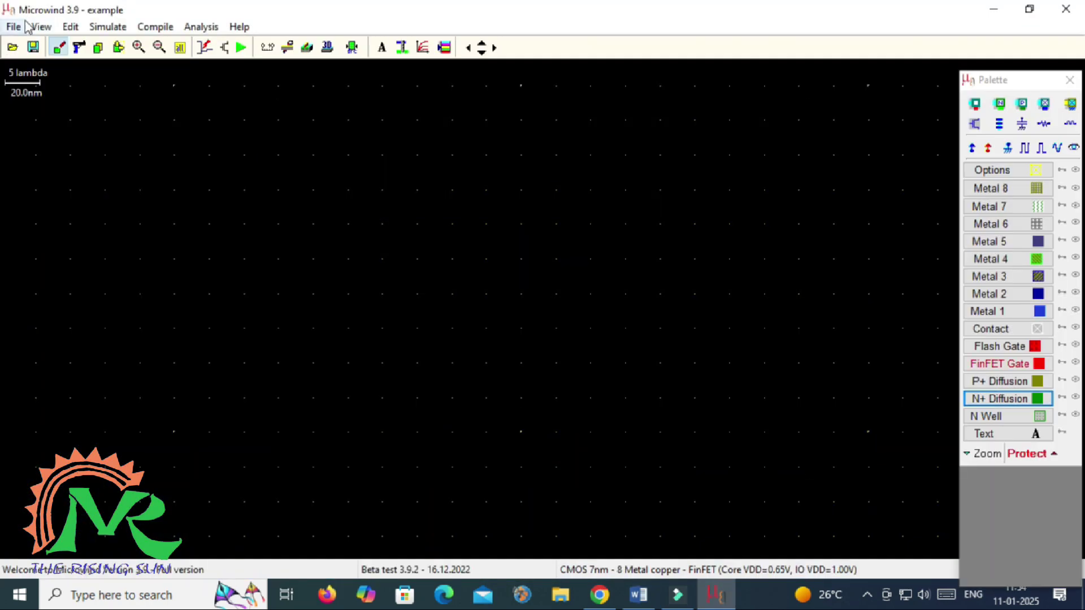
left_click(13, 27)
left_click(63, 179)
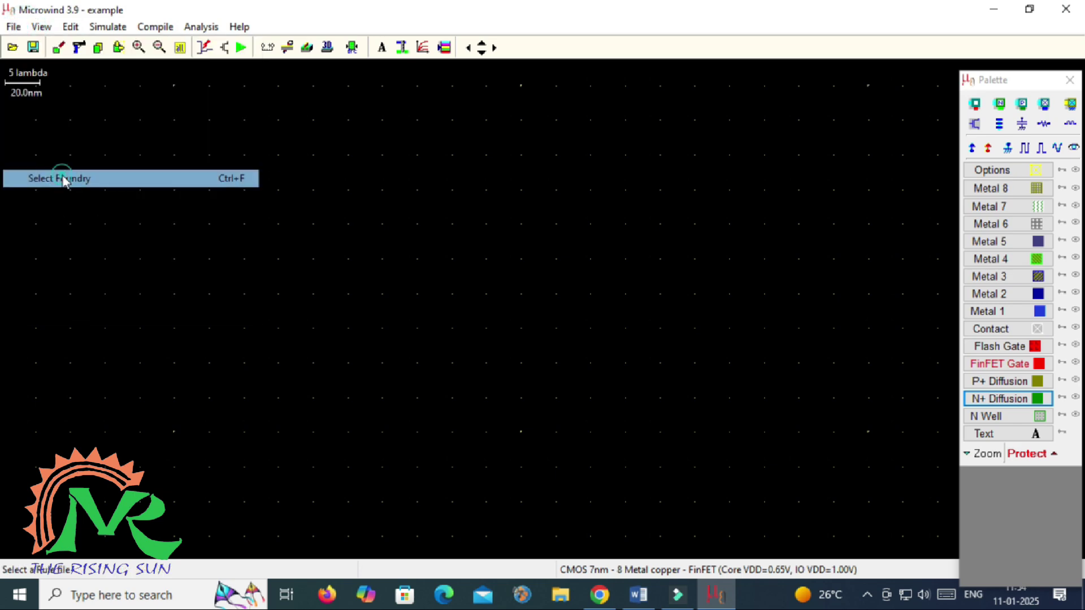
scroll(791, 390, "down", 3)
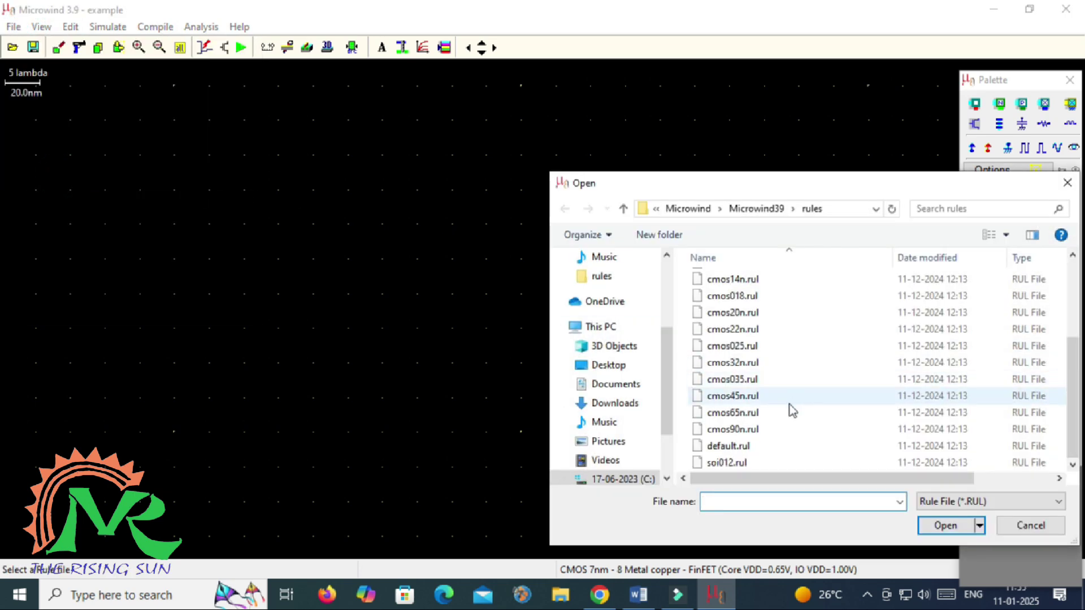
left_click(746, 396)
left_click(943, 526)
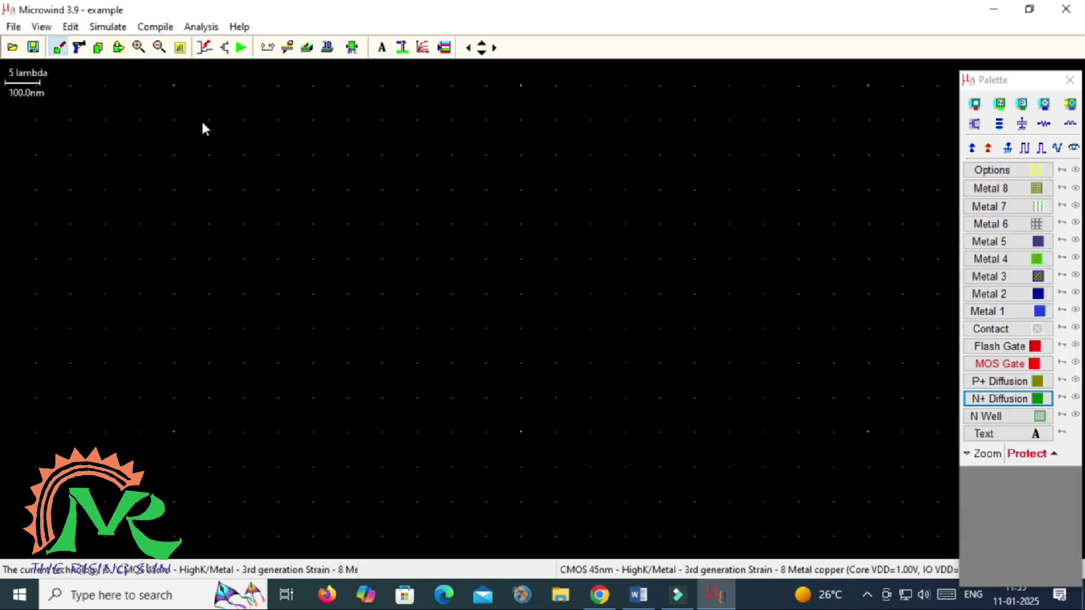
Step: Load Pictures\DSCH_EXAMPLES\or_vnr.v into the Verilog compiler
left_click(153, 28)
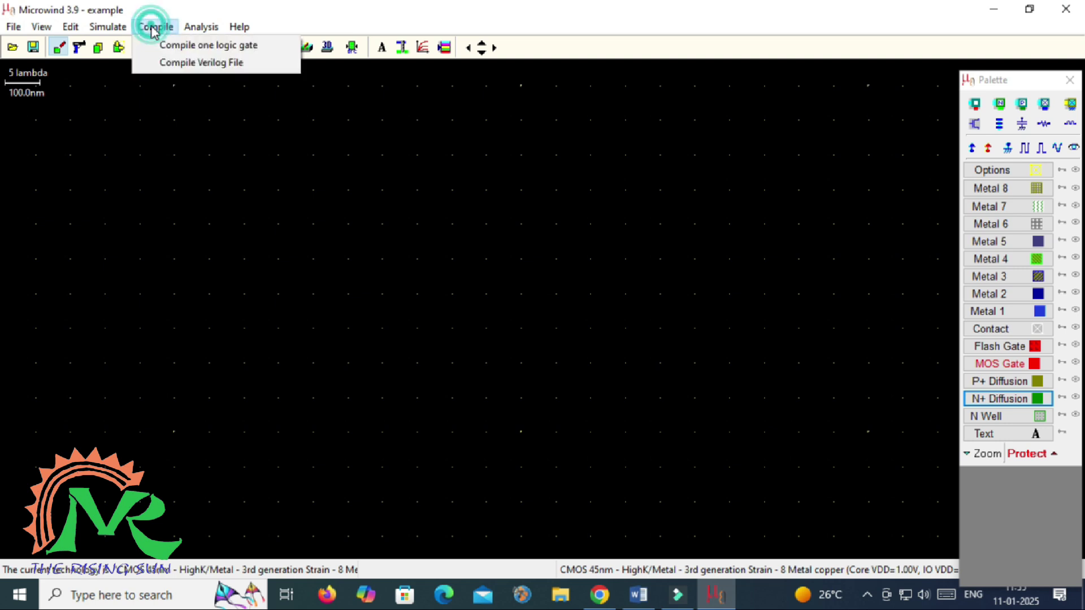
left_click(174, 65)
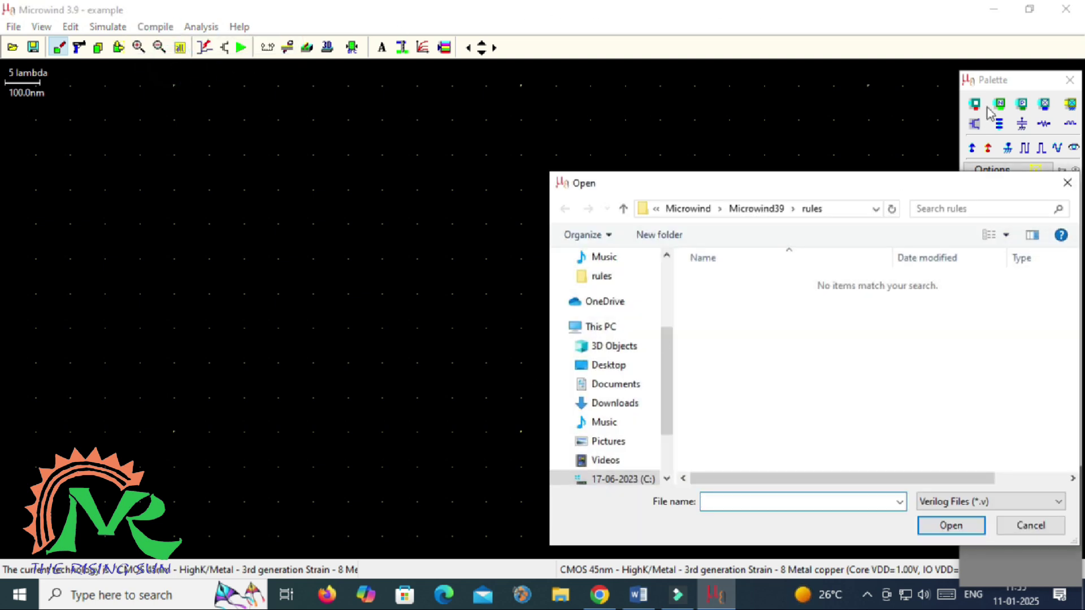
left_click(609, 441)
double_click(762, 296)
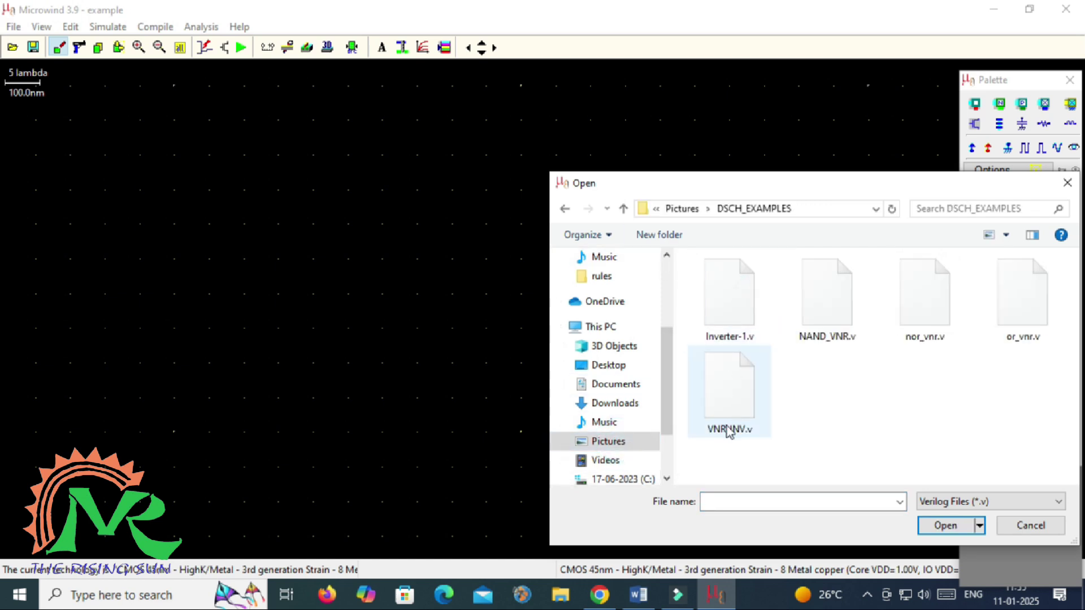
left_click(1026, 322)
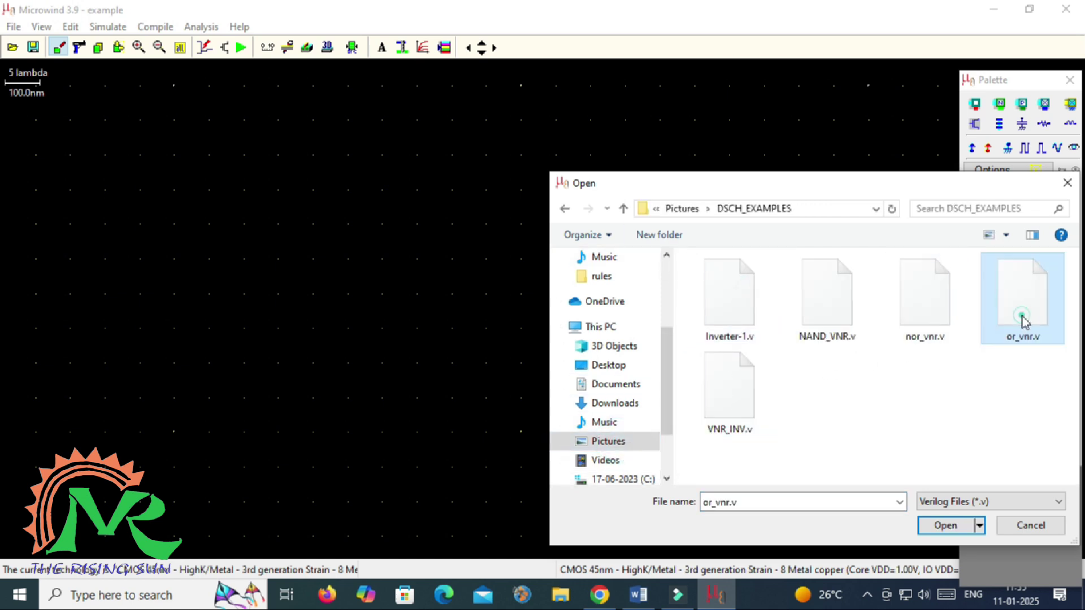
left_click(945, 525)
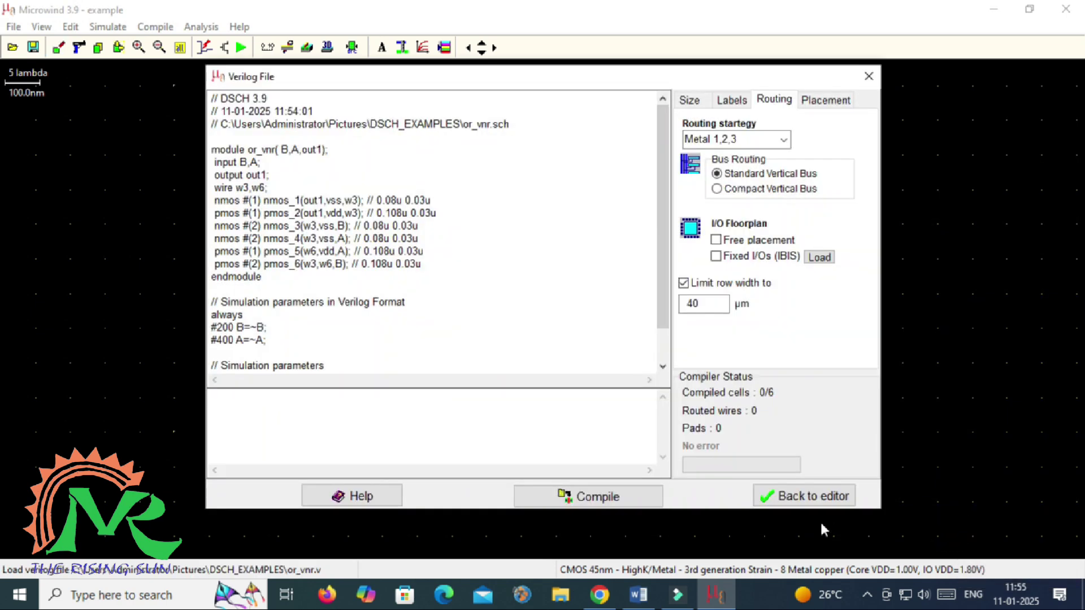
Step: Compile or_vnr.v into a 6-cell layout and return to the layout editor
left_click(638, 504)
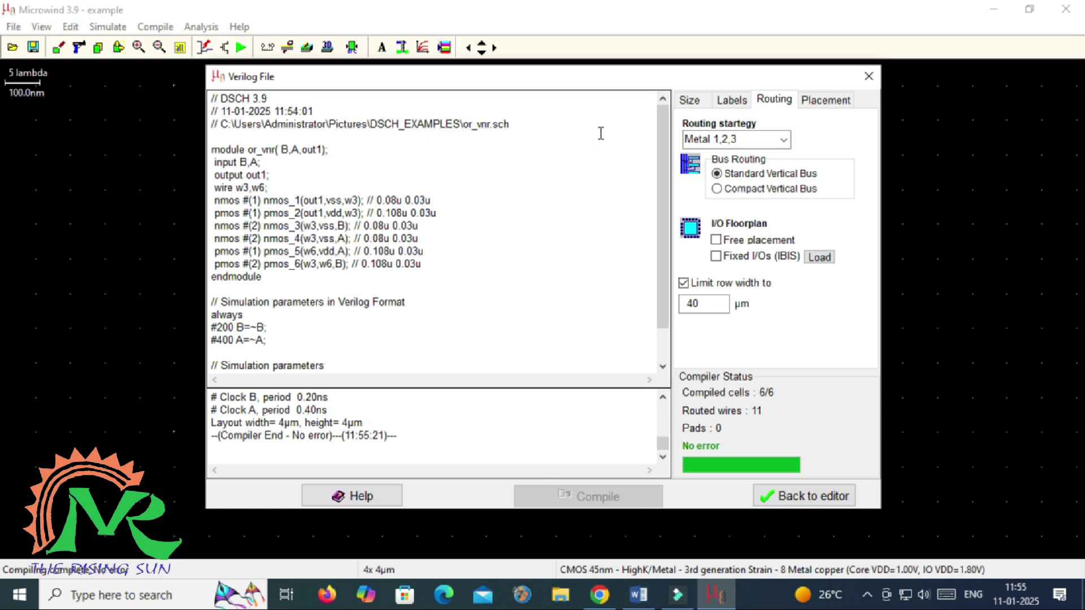
left_click(787, 499)
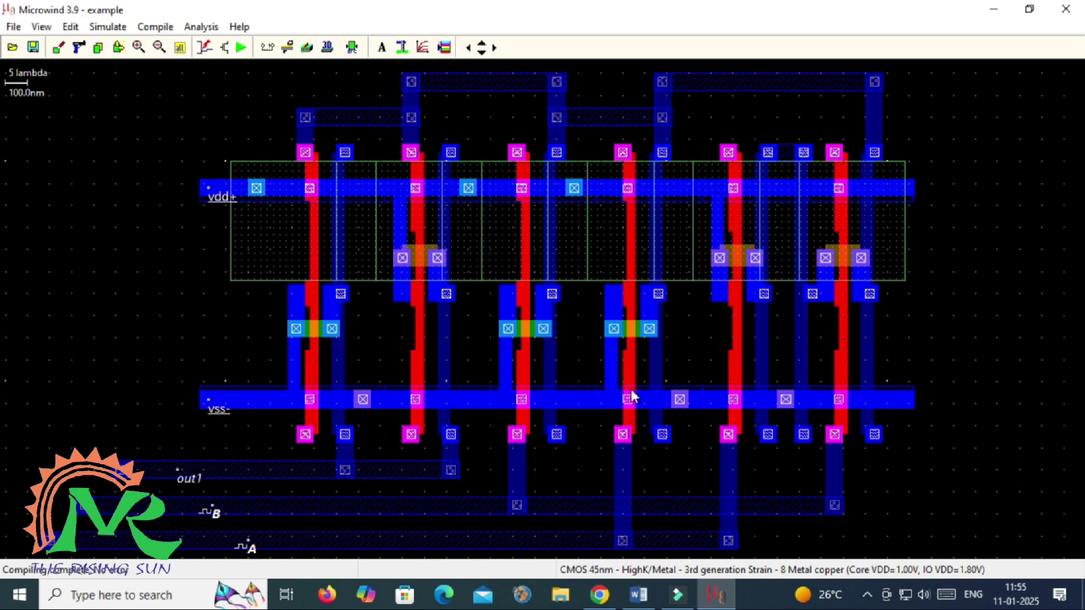
Step: Give input A a clock with 0.5 ns low time and 0.5 ns high time
left_click(251, 553)
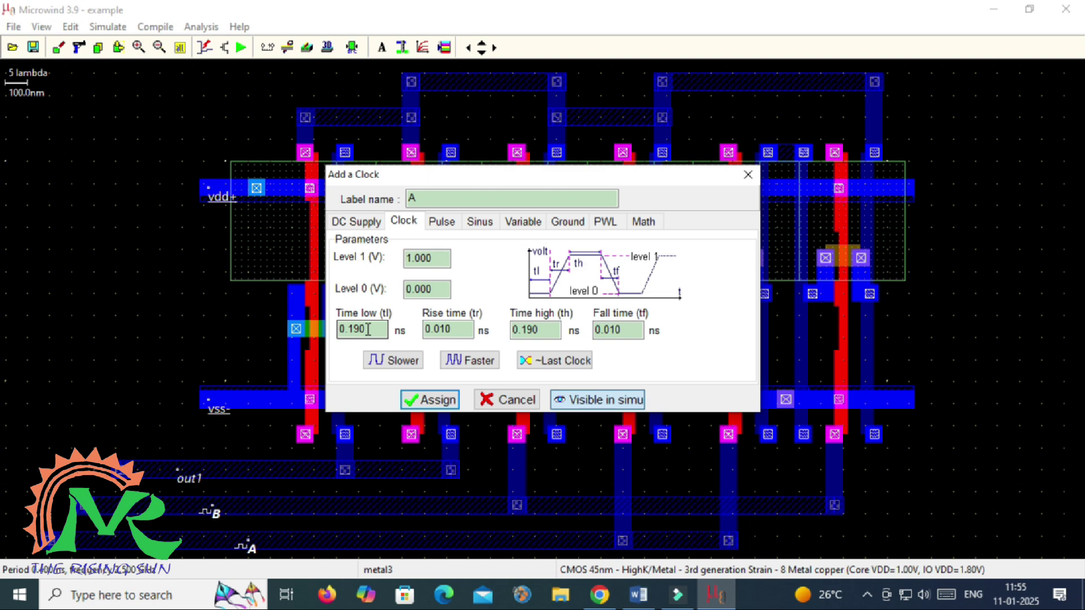
left_click_drag(368, 328, 349, 331)
type("0.5")
left_click_drag(549, 330, 500, 329)
type("0.5")
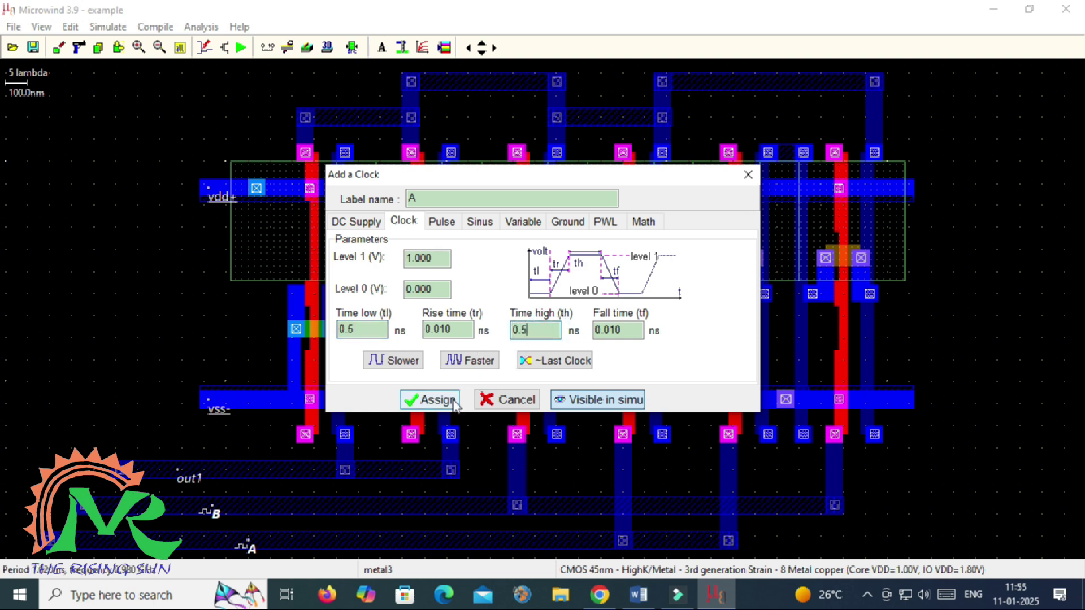
left_click(435, 399)
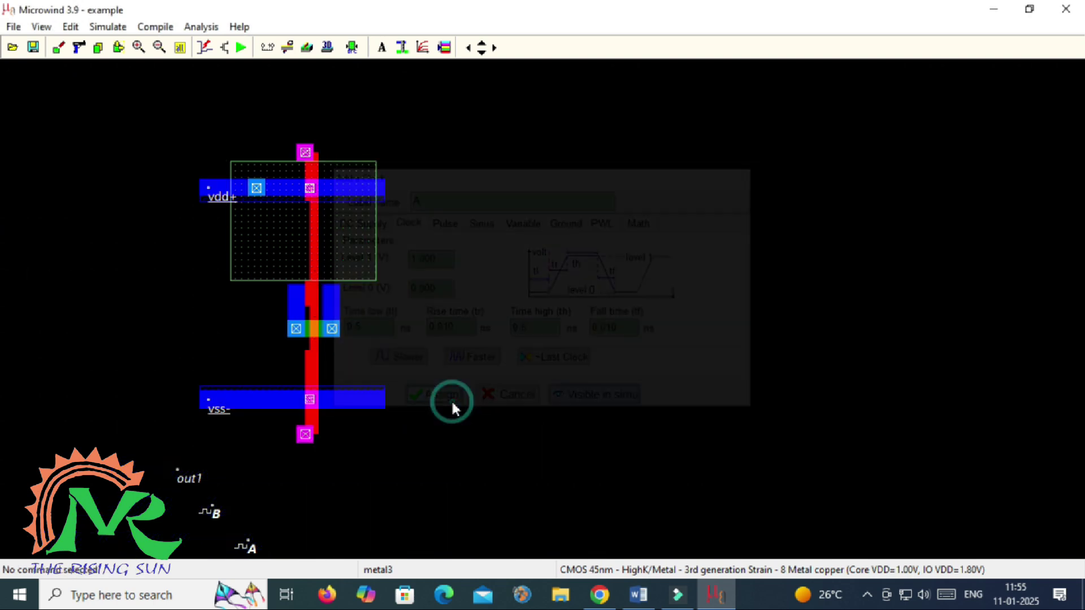
Step: Give input B a clock with 1 ns low time and 1 ns high time
left_click(213, 512)
left_click_drag(386, 330, 326, 342)
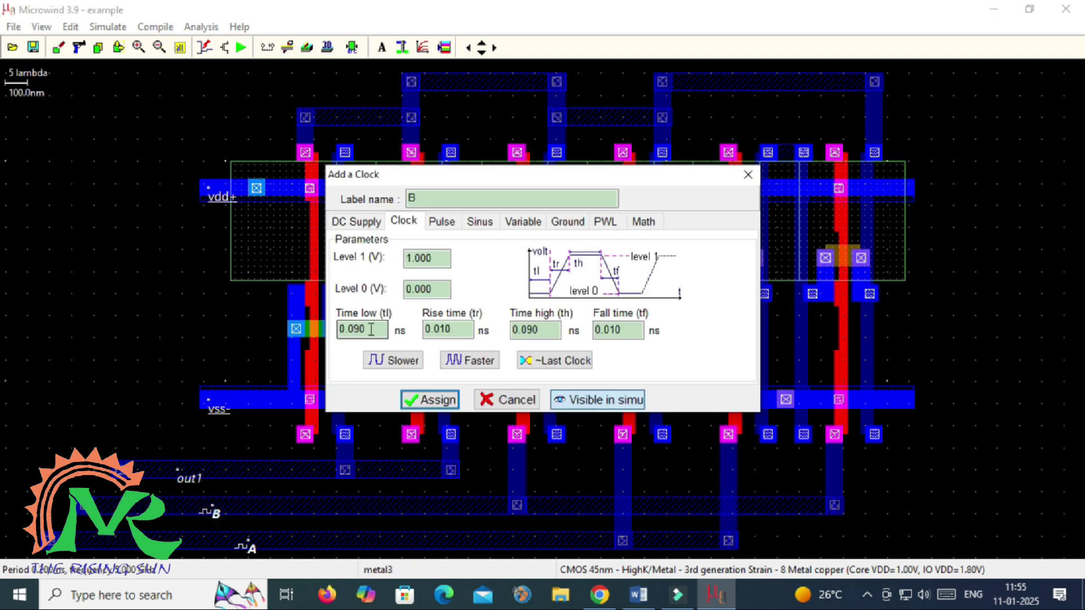
type("1")
left_click_drag(560, 330, 511, 335)
type("1")
left_click(450, 398)
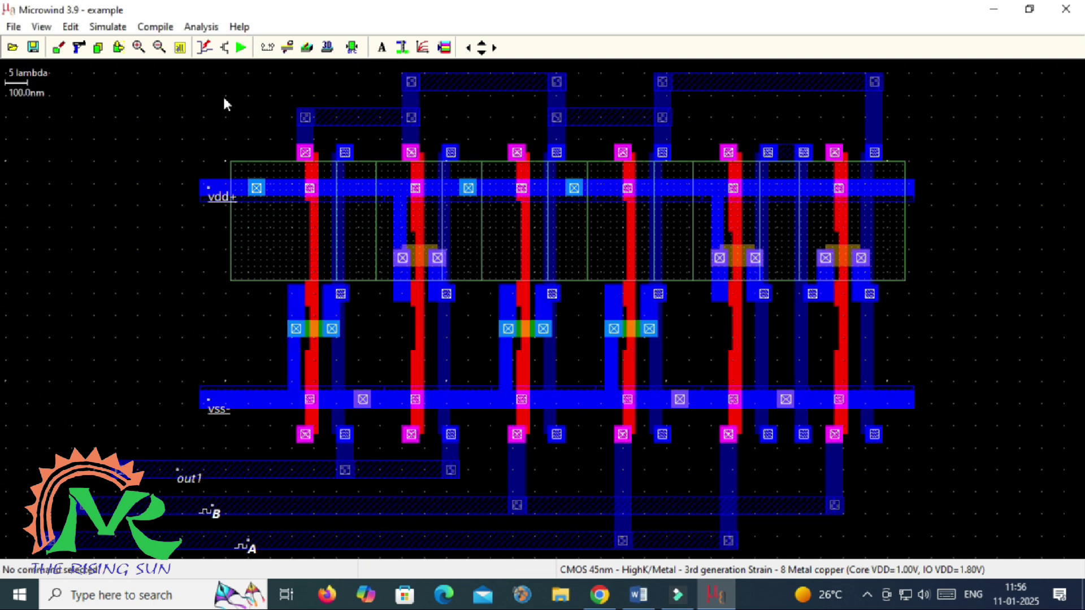
left_click(240, 48)
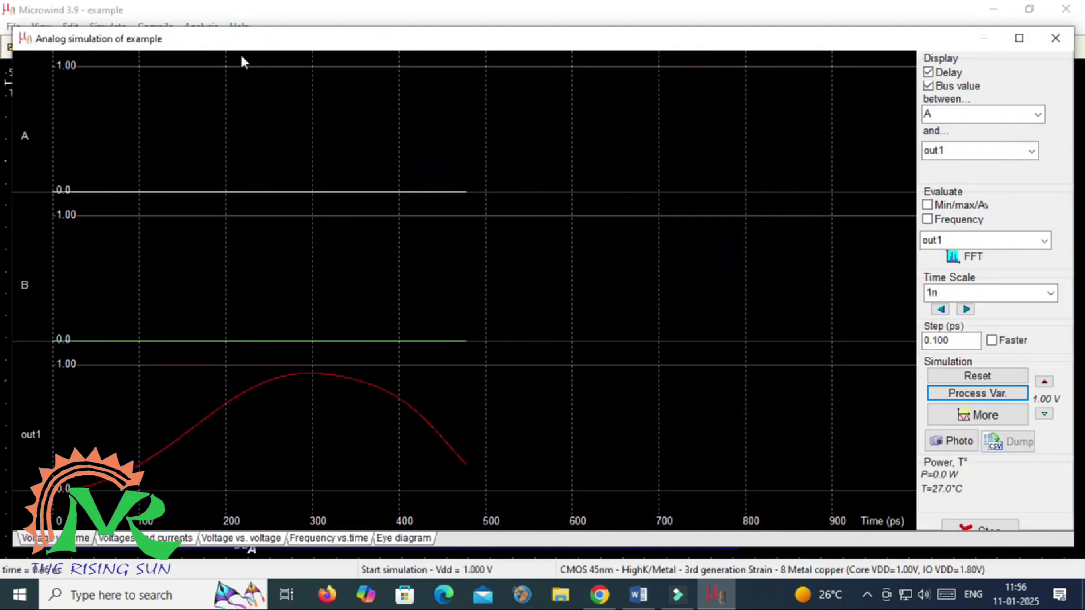
Step: Set the time scale to 5 ns, measure delay between B and out1, and restart simulation
left_click(1051, 293)
left_click(1002, 341)
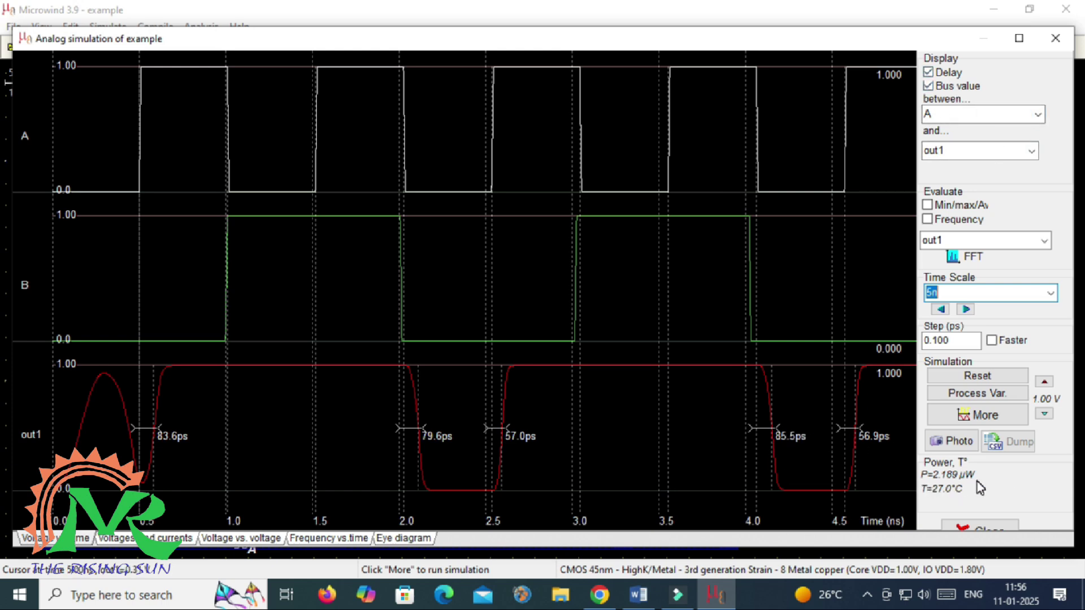
left_click(1038, 117)
left_click(1018, 146)
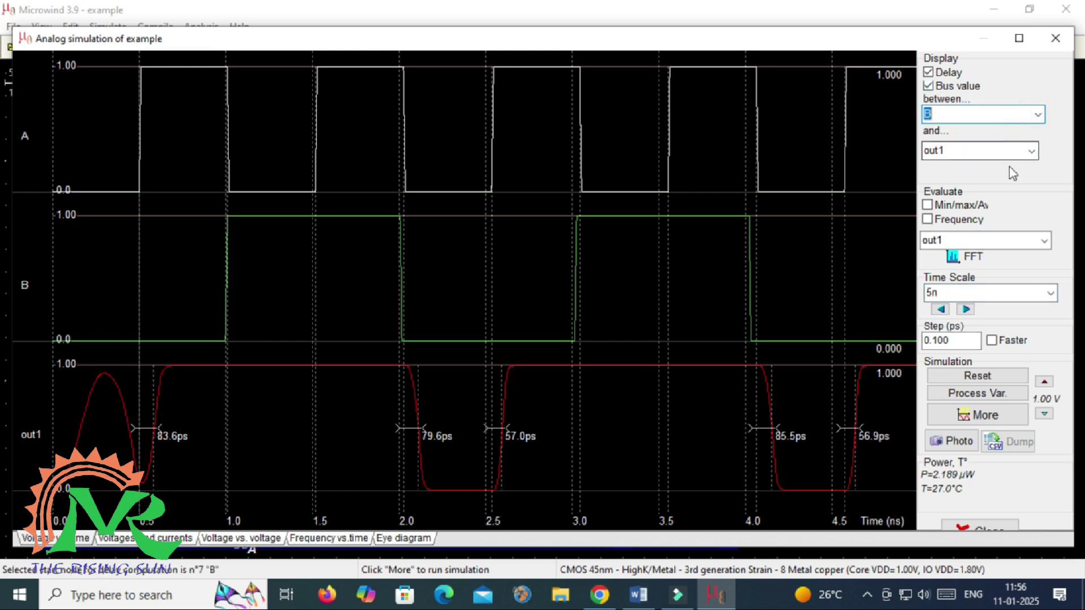
left_click(973, 376)
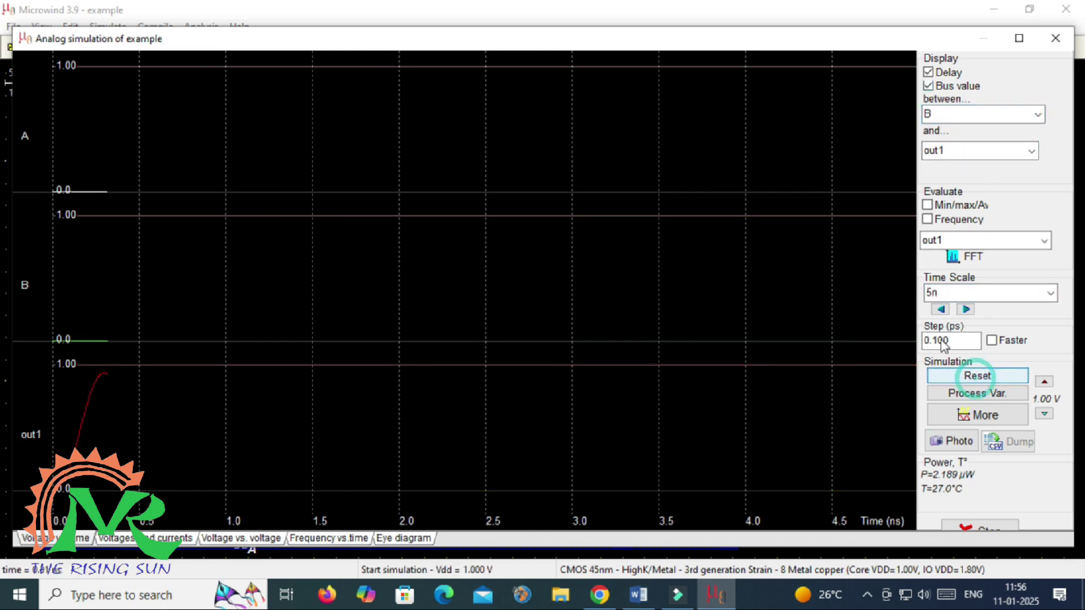